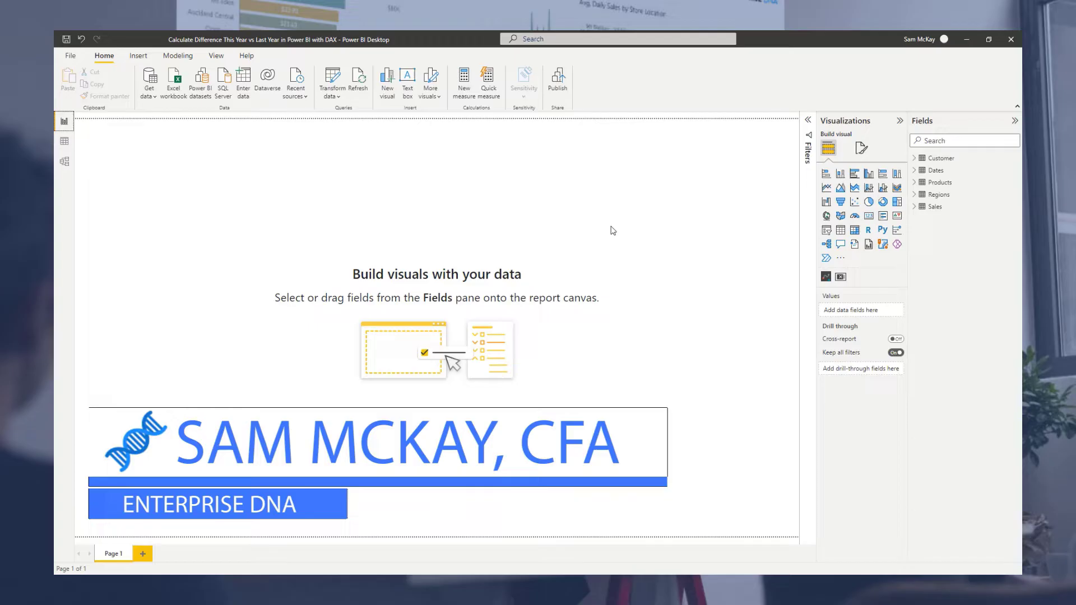
{"action": "left_click", "coordinate": [914, 206]}
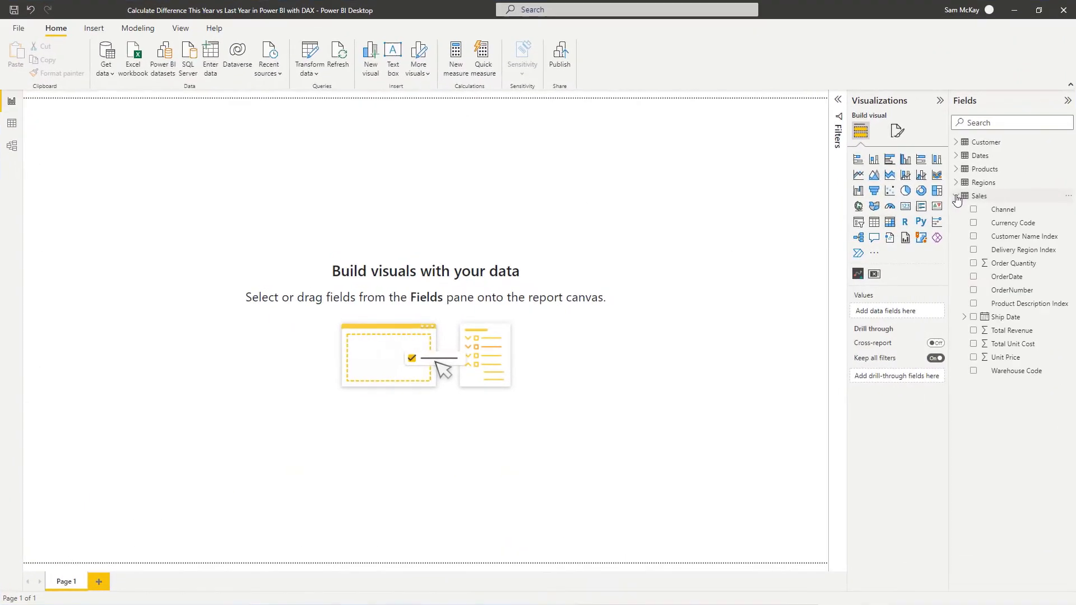
{"action": "left_click", "coordinate": [1010, 331]}
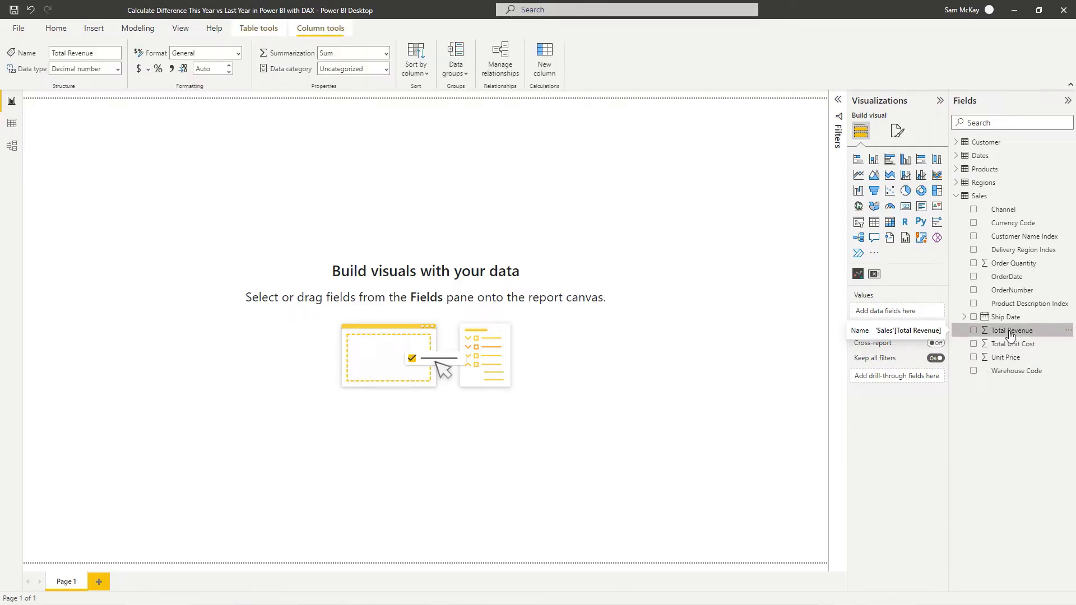
{"action": "left_click", "coordinate": [11, 123]}
{"action": "left_click", "coordinate": [982, 196]}
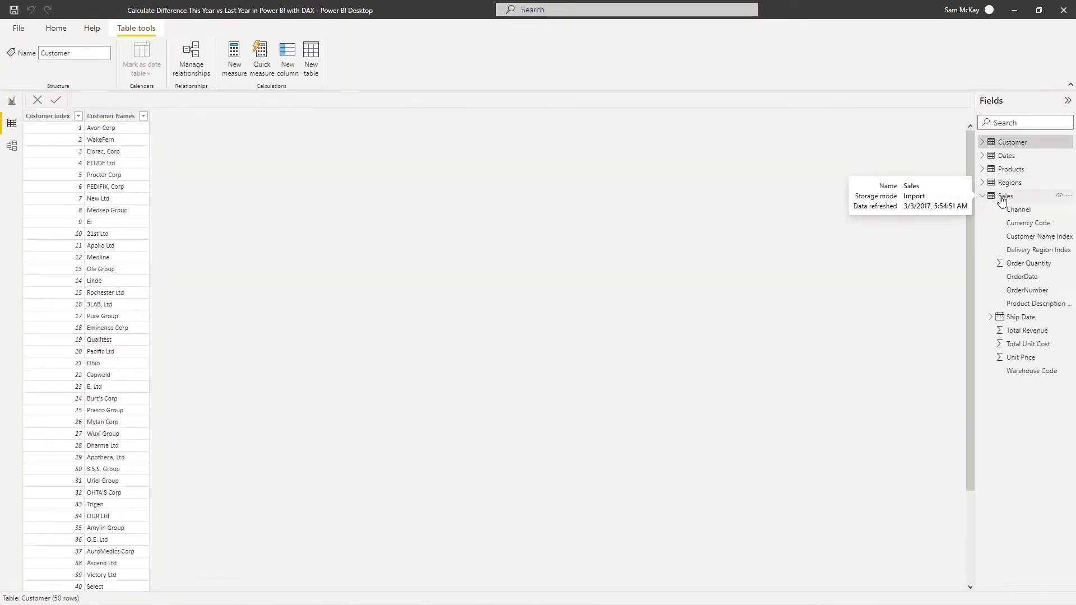
{"action": "left_click", "coordinate": [1006, 196]}
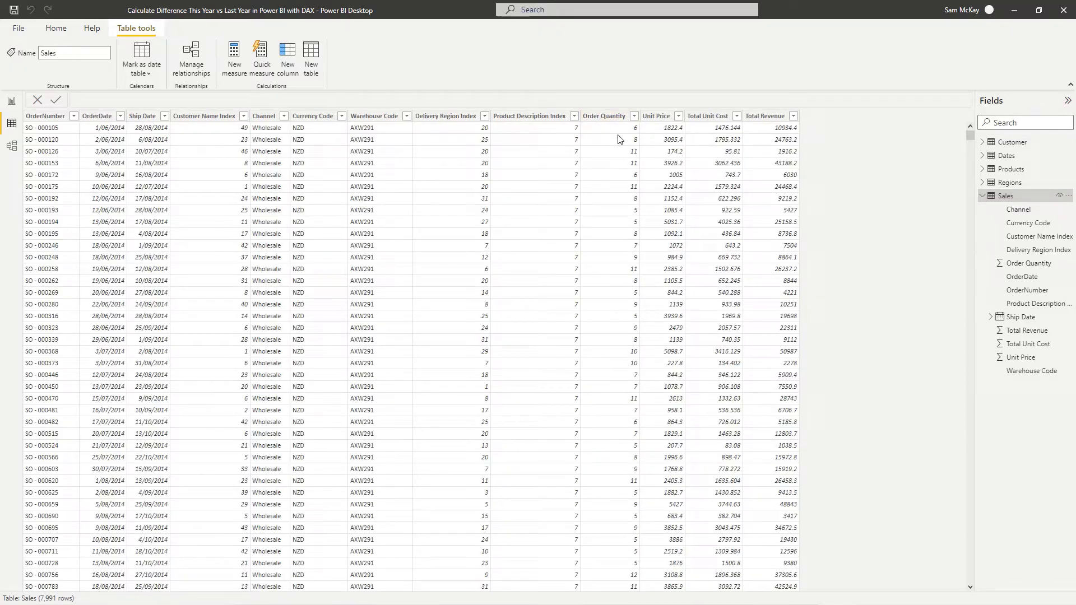
{"action": "left_click", "coordinate": [760, 117]}
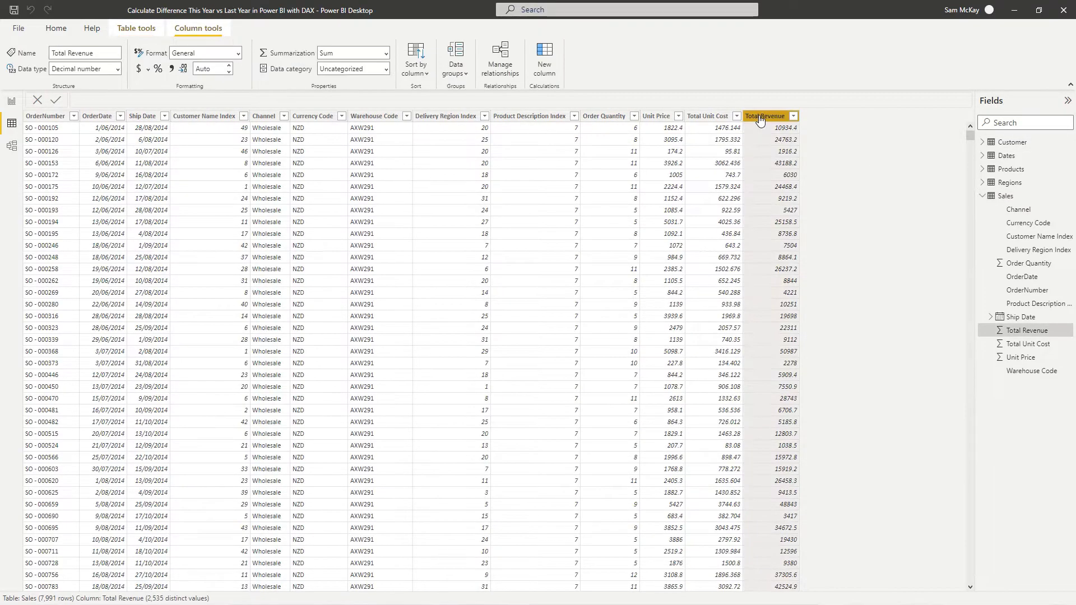
{"action": "left_click", "coordinate": [11, 101]}
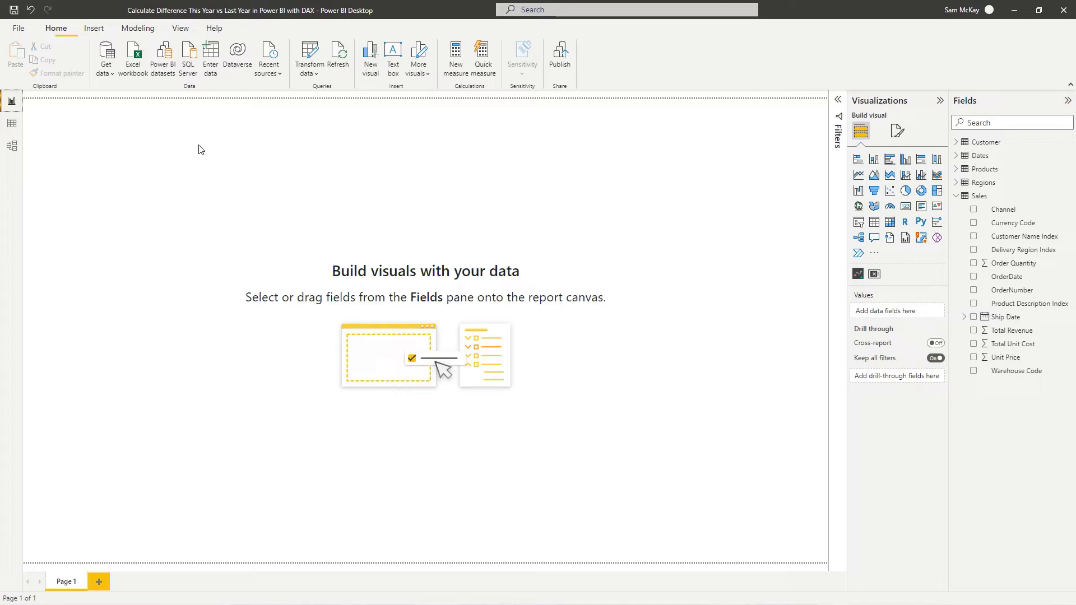
Step: Create the measure Total Sales = SUM(Sales[Total Revenue]) with Sales as its home table
{"action": "left_click", "coordinate": [451, 65]}
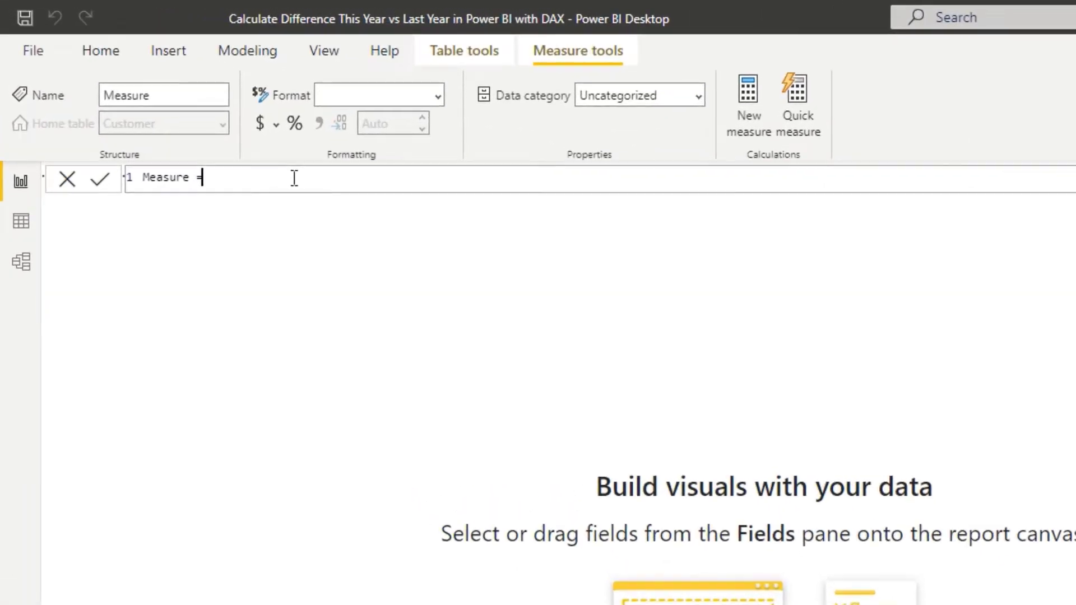
{"action": "key", "text": "BackSpace"}
{"action": "type", "text": "Total Sales = S"}
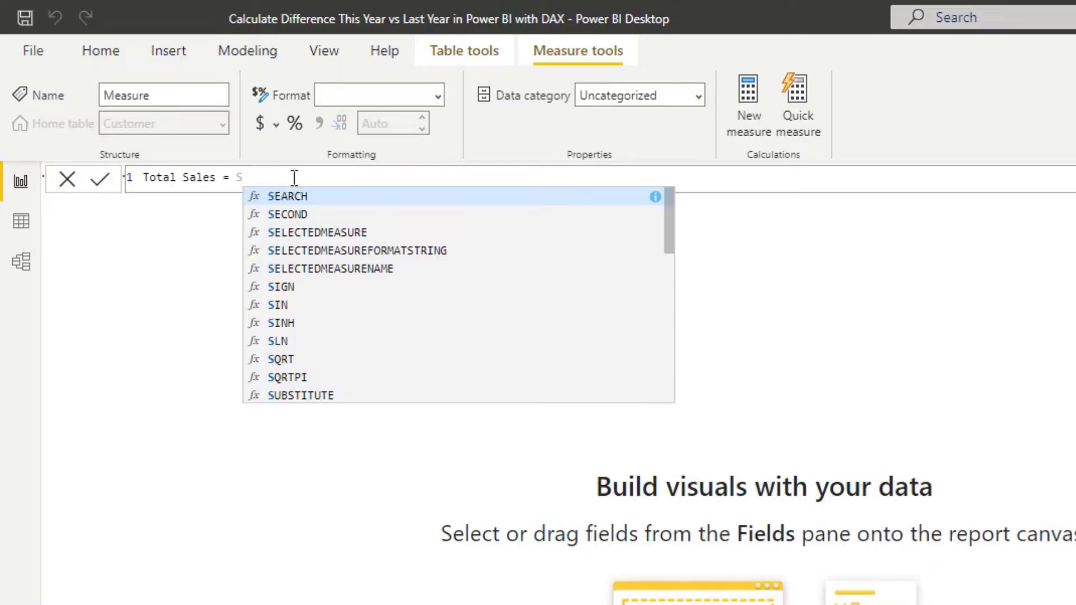
{"action": "type", "text": "UM( Total"}
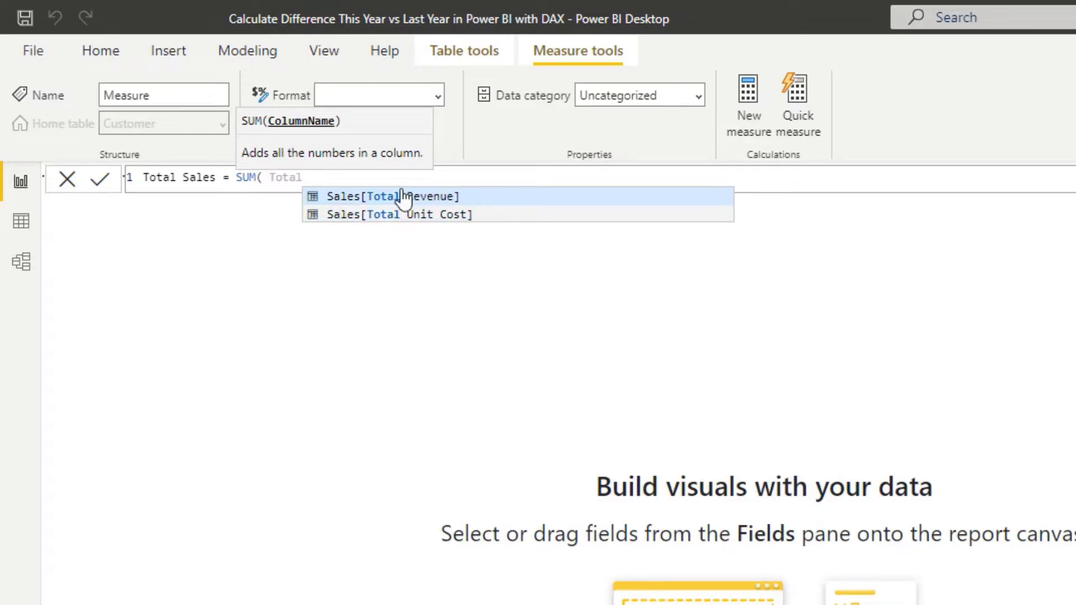
{"action": "left_click", "coordinate": [401, 195]}
{"action": "type", "text": ")"}
{"action": "key", "text": "Return"}
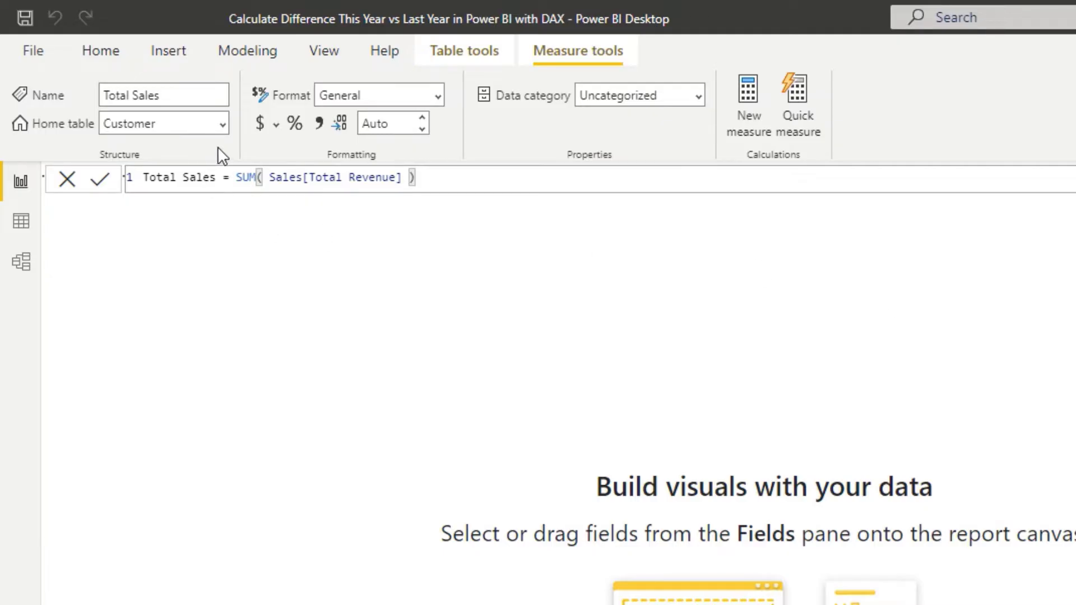
{"action": "left_click", "coordinate": [223, 124]}
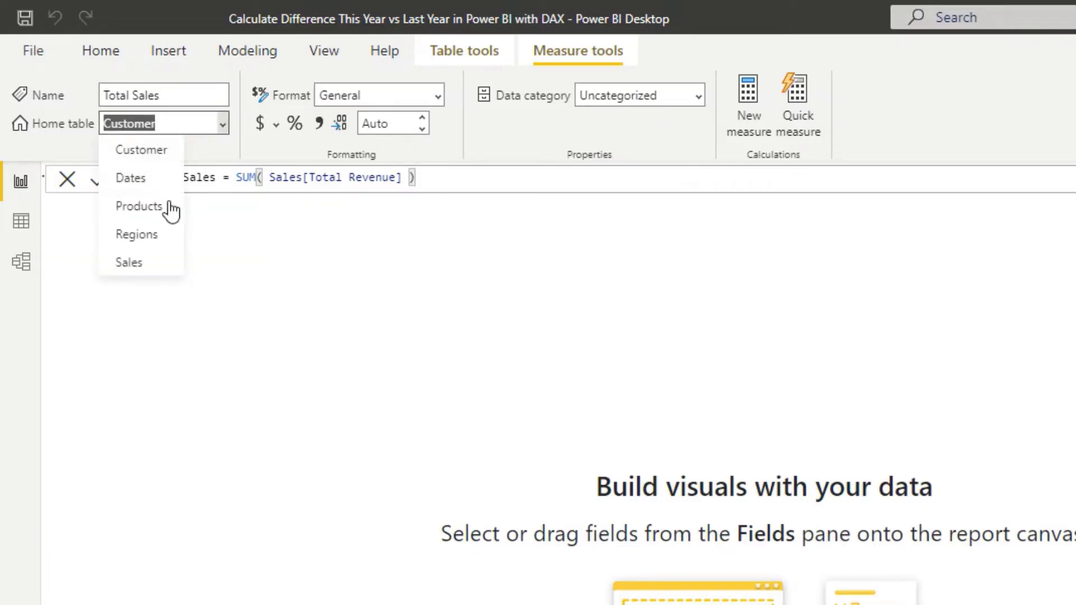
{"action": "left_click", "coordinate": [138, 262]}
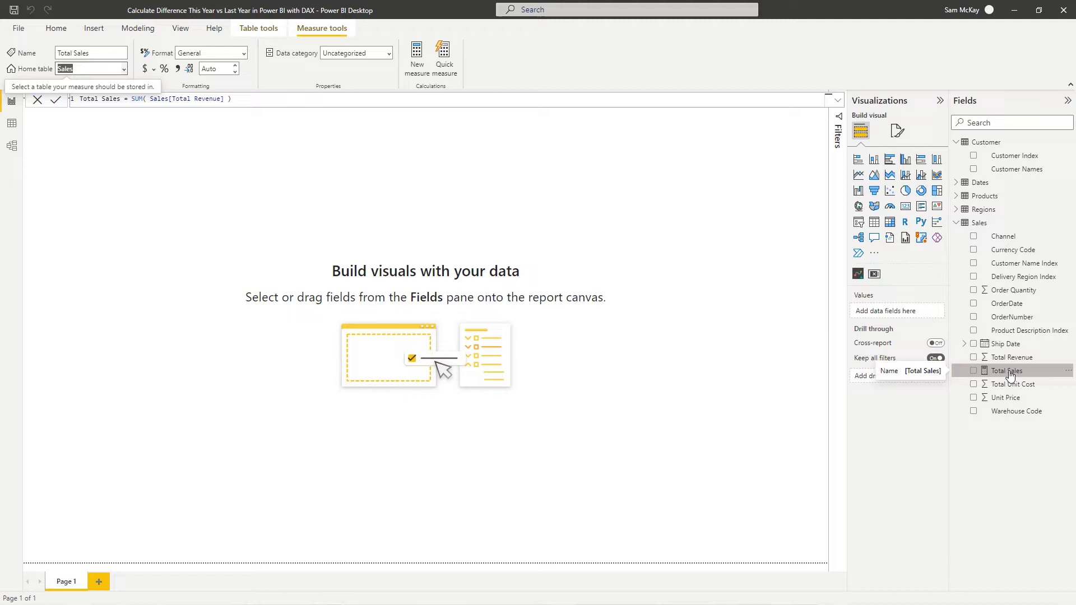
Step: Add Total Sales to the canvas as a 154.57M card and move it toward the centre
{"action": "left_click_drag", "start_coordinate": [461, 262], "coordinate": [462, 262]}
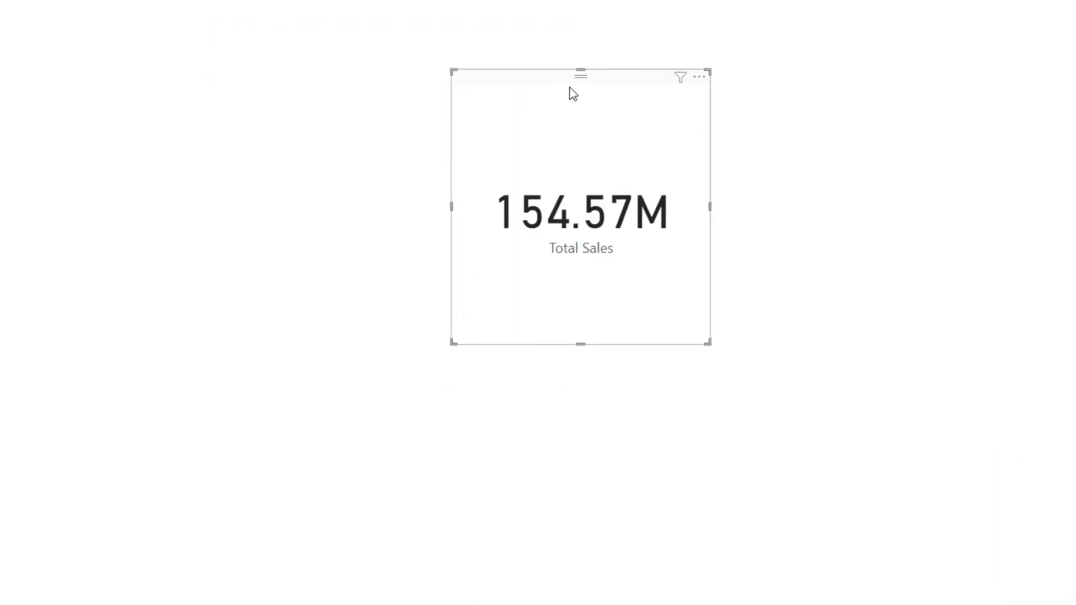
{"action": "left_click_drag", "start_coordinate": [467, 96], "coordinate": [481, 133]}
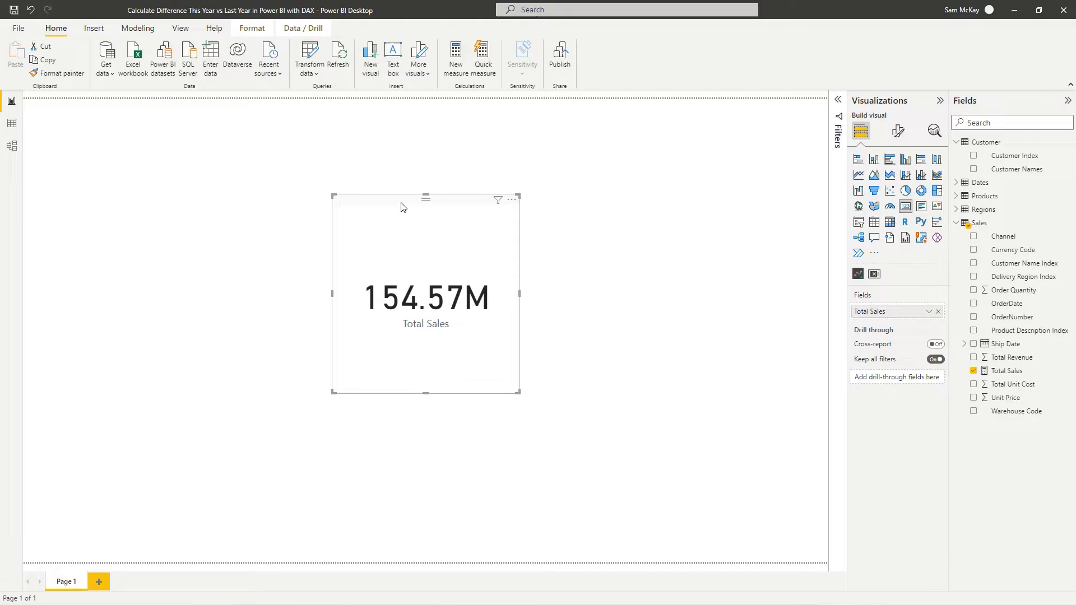
{"action": "mouse_move", "coordinate": [401, 207]}
{"action": "left_mouse_down"}
{"action": "mouse_move", "coordinate": [408, 228]}
{"action": "mouse_move", "coordinate": [405, 211]}
{"action": "left_mouse_up"}
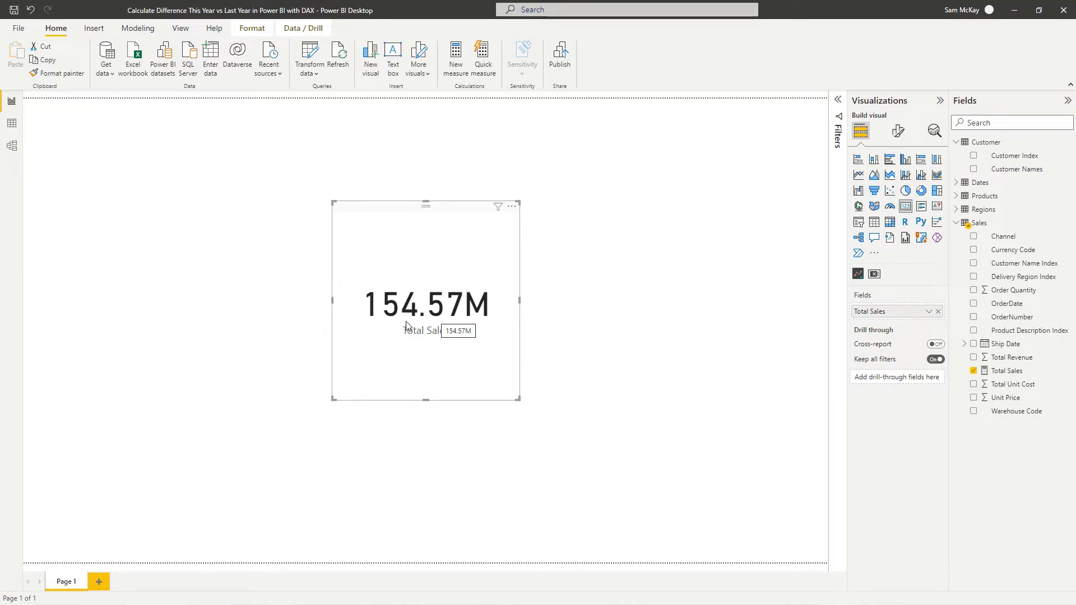
{"action": "left_click_drag", "start_coordinate": [408, 209], "coordinate": [408, 241]}
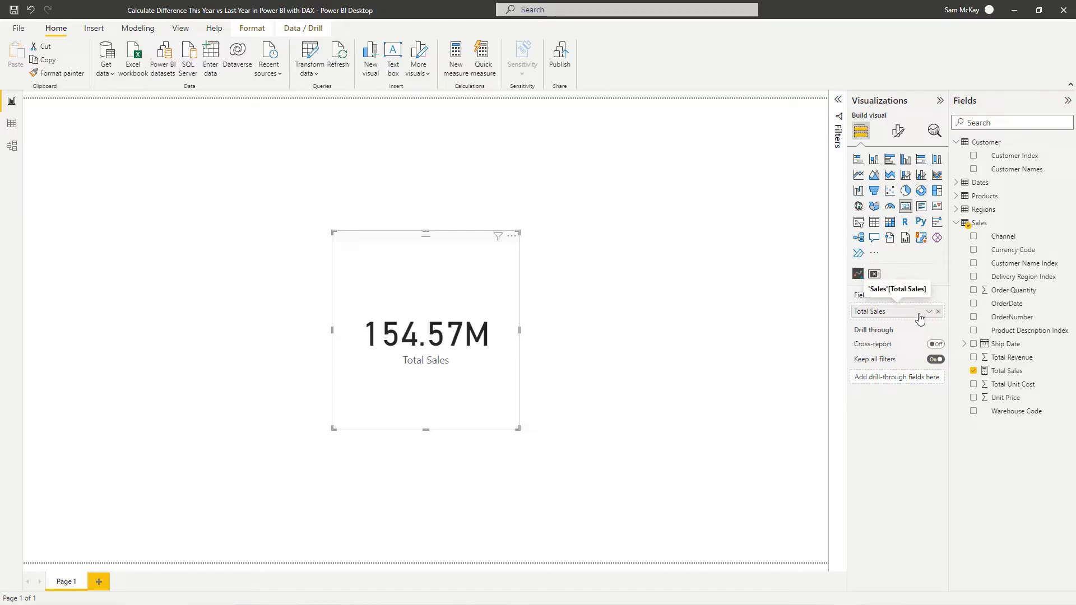
Step: Turn the card into a table of Total Sales by plain Date, not Date Hierarchy, and enlarge it
{"action": "left_click", "coordinate": [874, 222]}
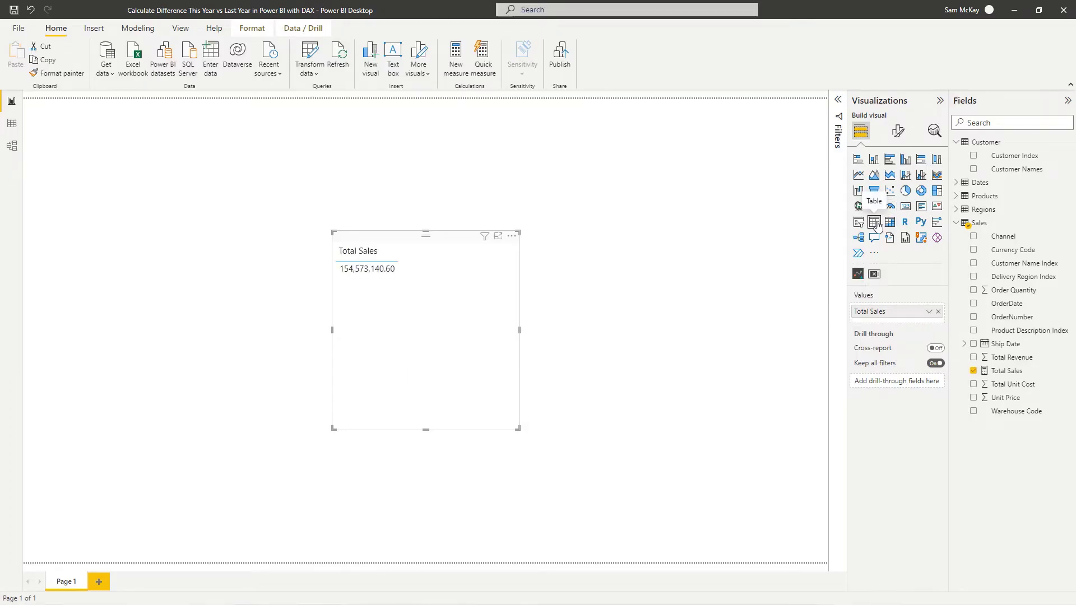
{"action": "left_click", "coordinate": [961, 184]}
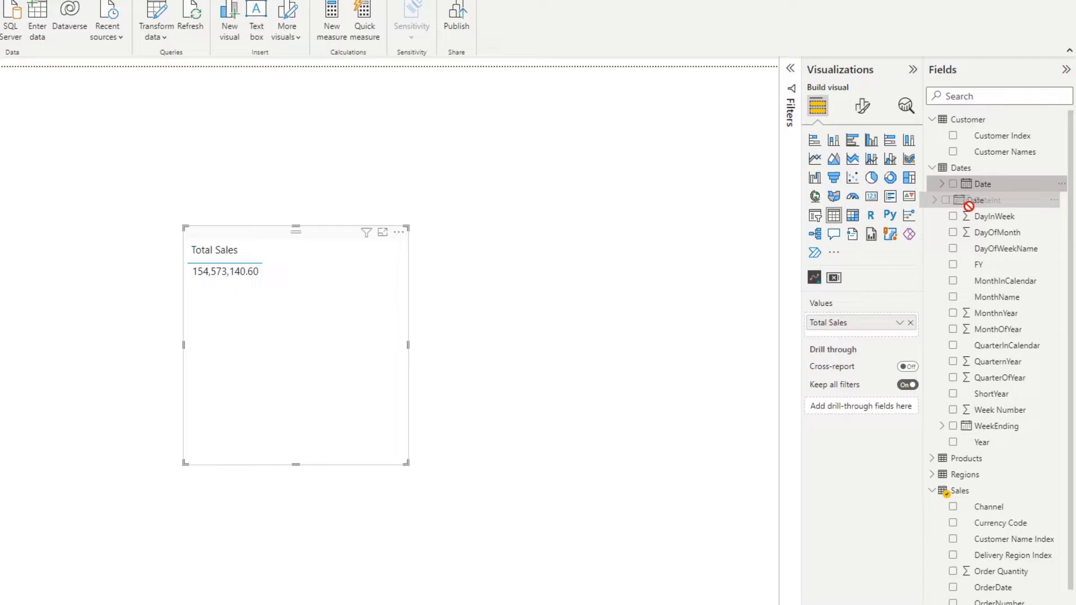
{"action": "left_click_drag", "start_coordinate": [997, 196], "coordinate": [894, 309]}
{"action": "left_click_drag", "start_coordinate": [799, 339], "coordinate": [801, 339]}
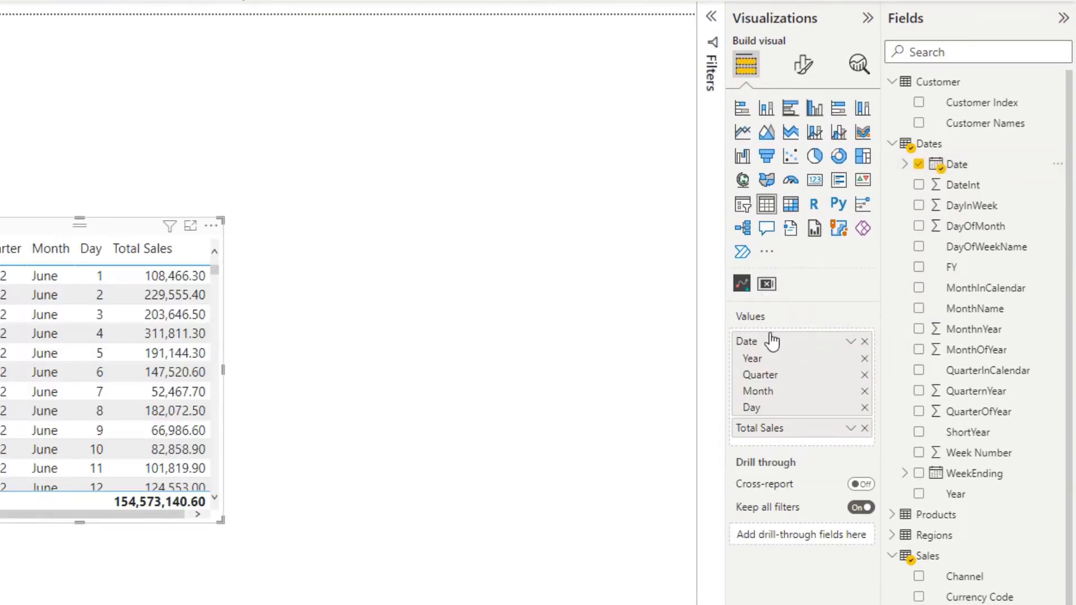
{"action": "left_click", "coordinate": [851, 342]}
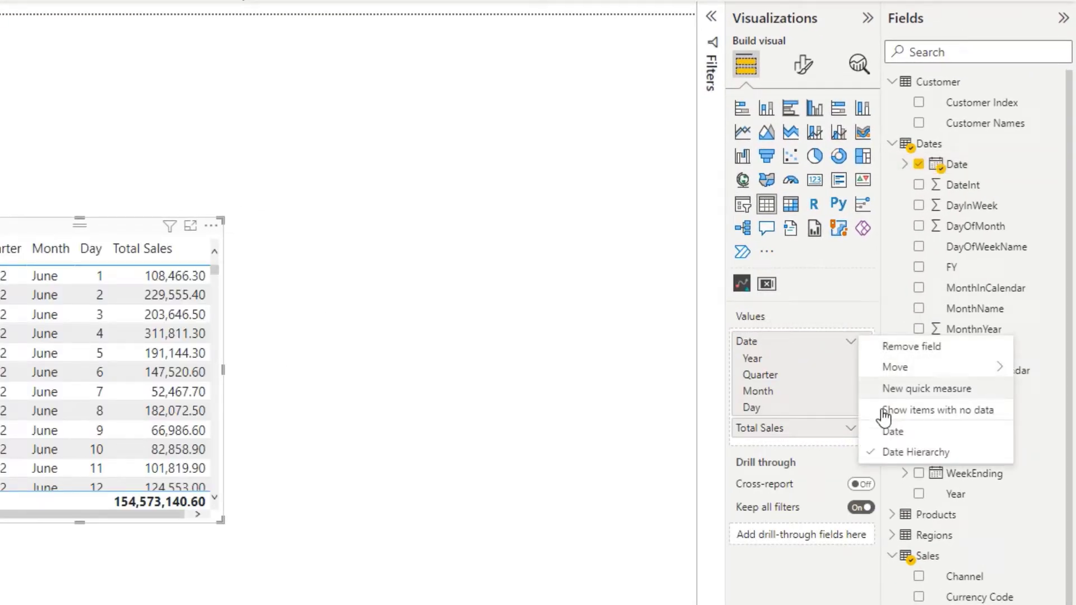
{"action": "left_click", "coordinate": [893, 430]}
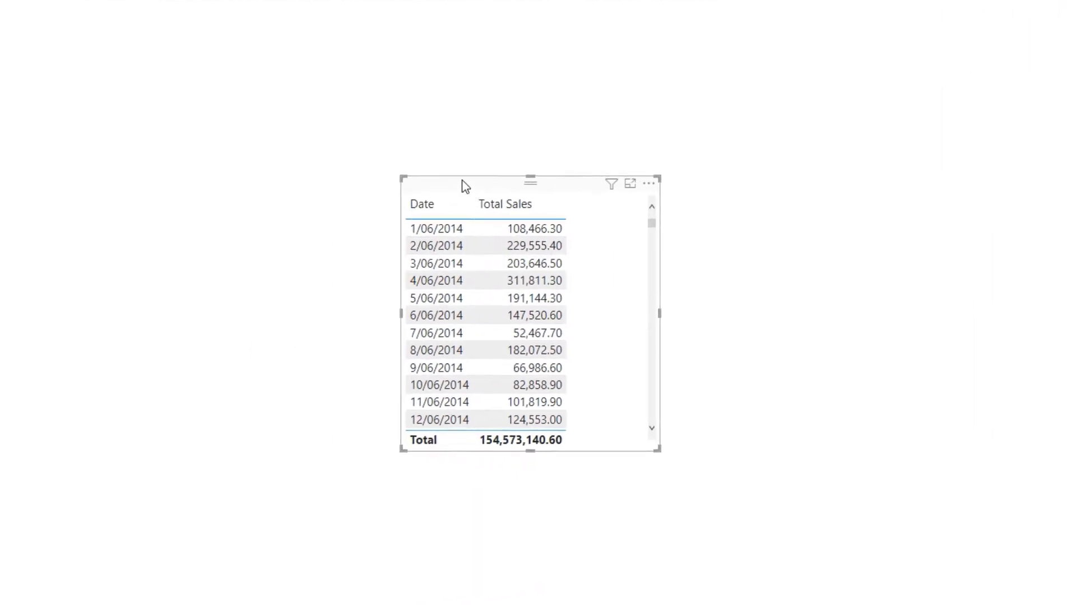
{"action": "left_click_drag", "start_coordinate": [658, 448], "coordinate": [772, 504]}
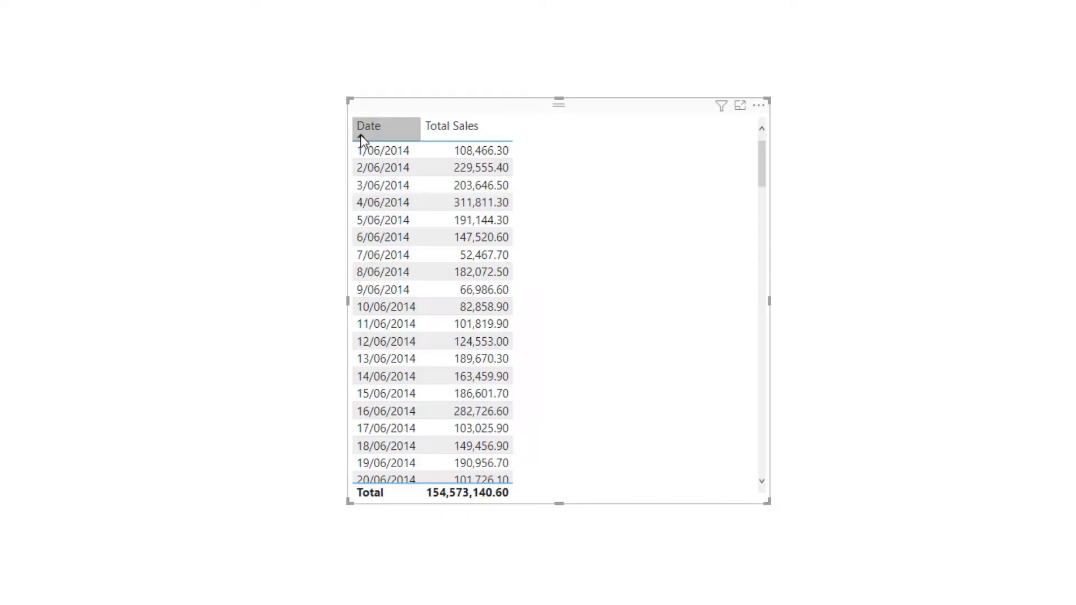
{"action": "left_click_drag", "start_coordinate": [767, 501], "coordinate": [773, 524]}
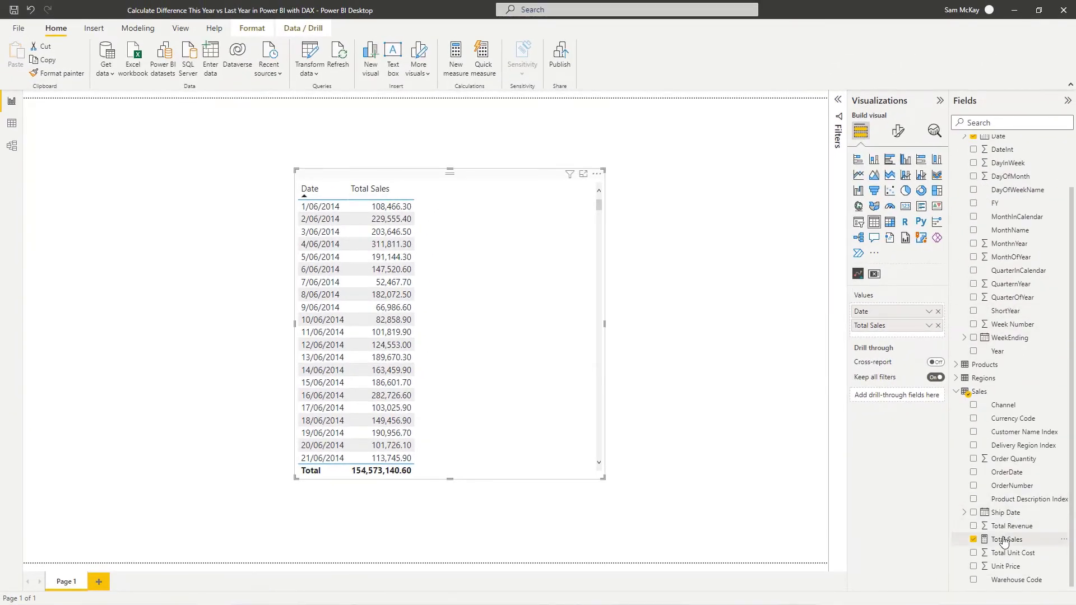
Step: Write the measure Total Sales LY = CALCULATE([Total Sales], SAMEPERIODLASTYEAR(Dates[Date]))
{"action": "left_click", "coordinate": [1005, 540]}
{"action": "left_click", "coordinate": [414, 62]}
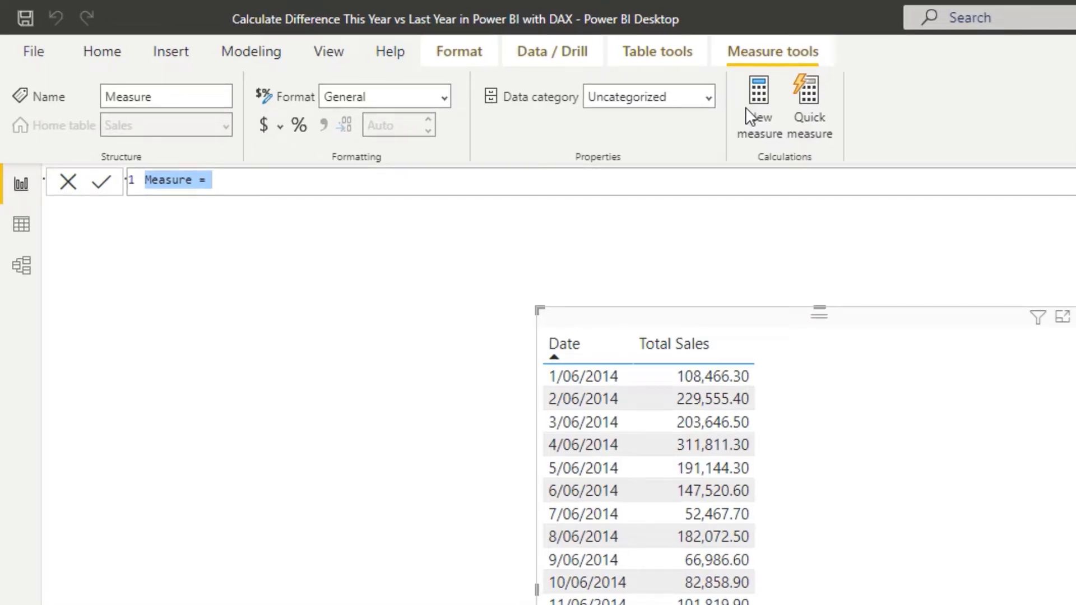
{"action": "key", "text": "BackSpace"}
{"action": "type", "text": "T"}
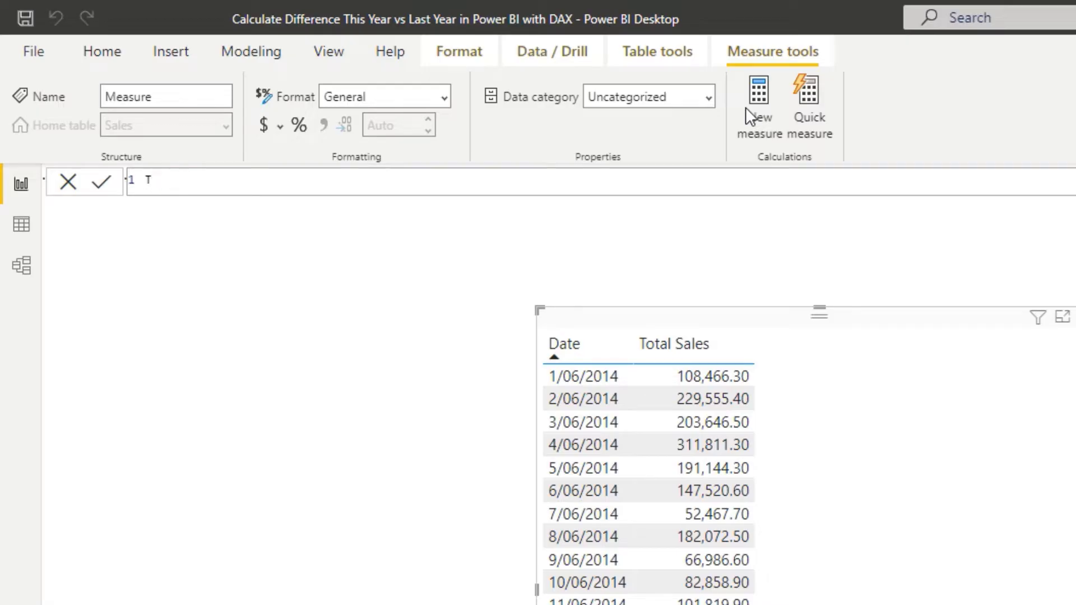
{"action": "type", "text": "otal Sales LY = "}
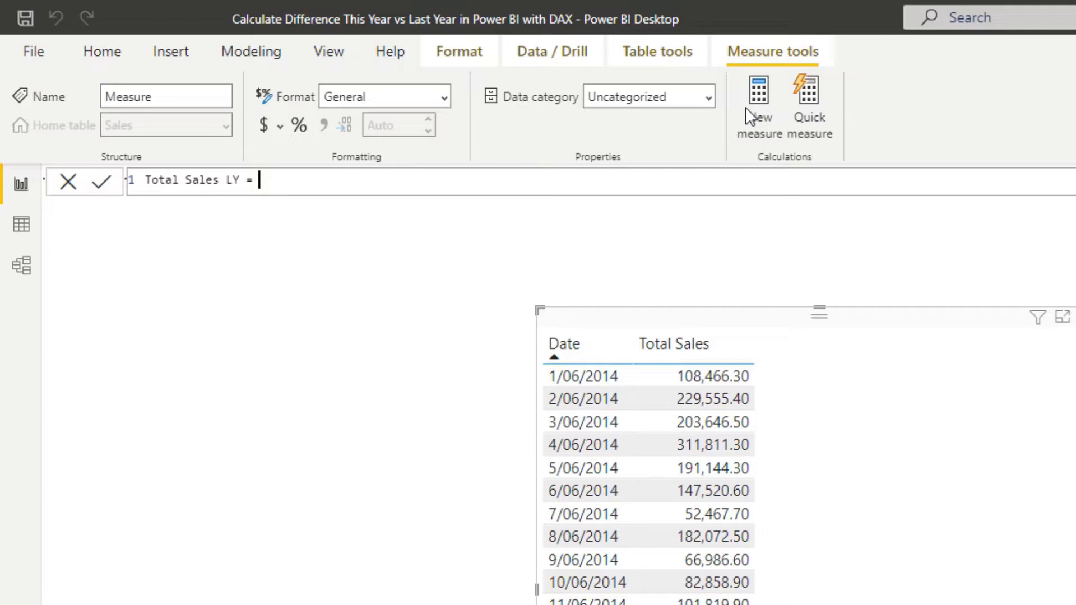
{"action": "type", "text": "Cal"}
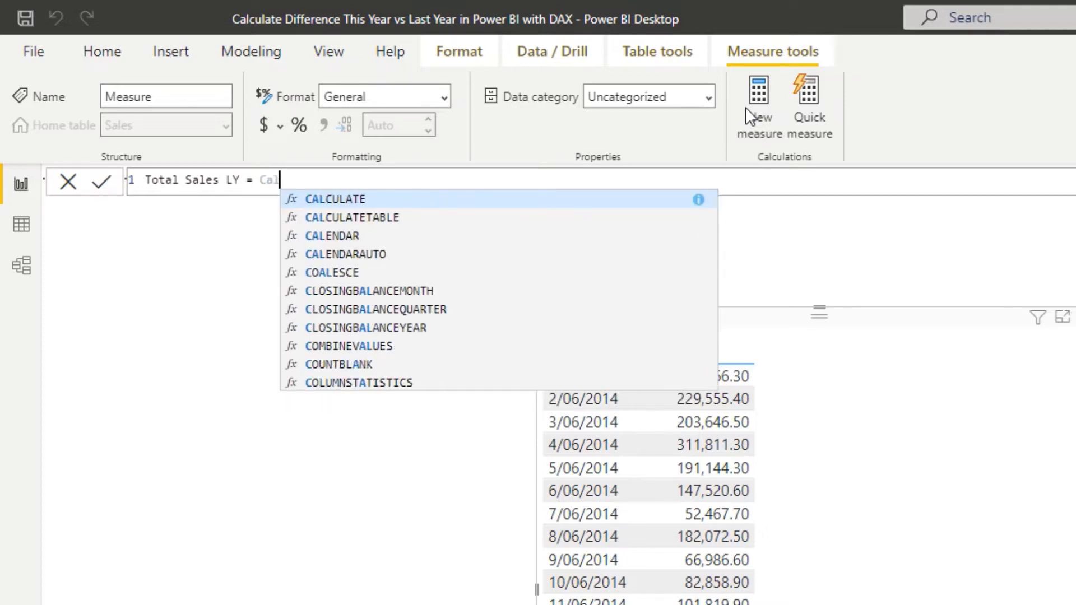
{"action": "key", "text": "Tab"}
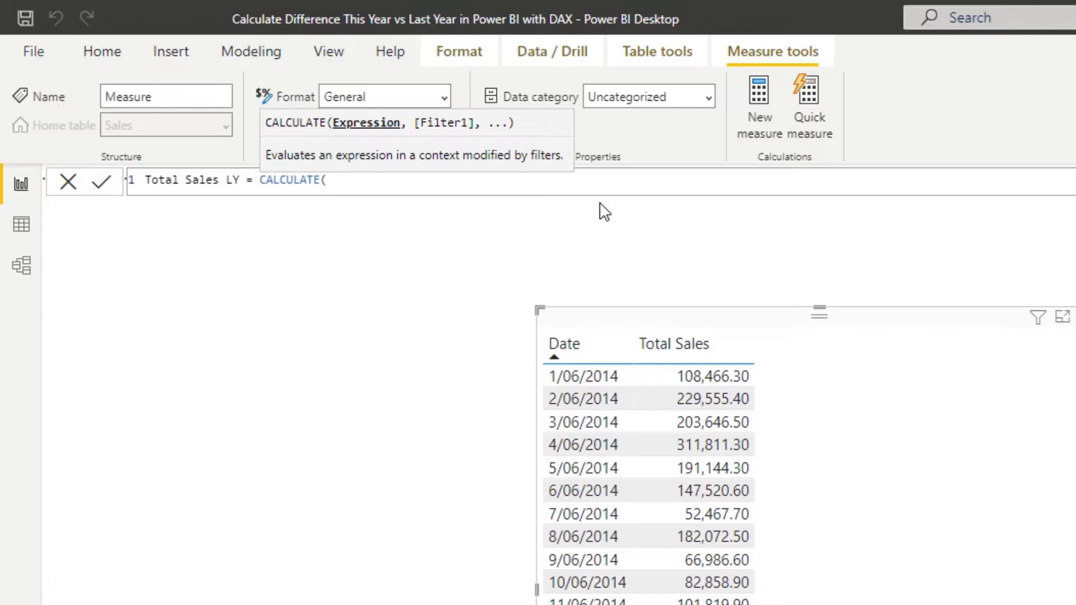
{"action": "type", "text": "Tot"}
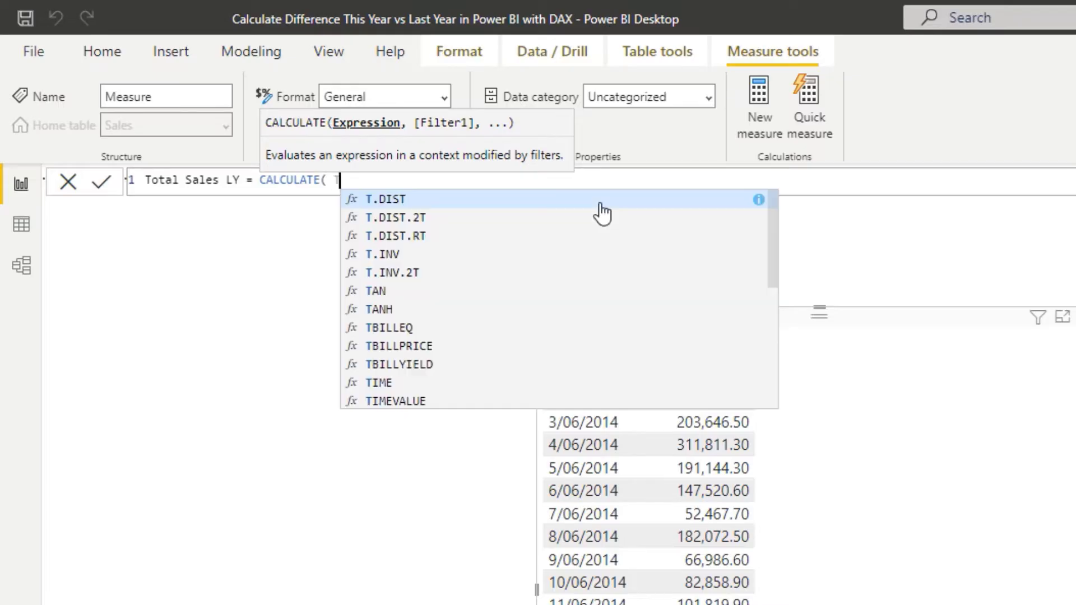
{"action": "left_click", "coordinate": [518, 271]}
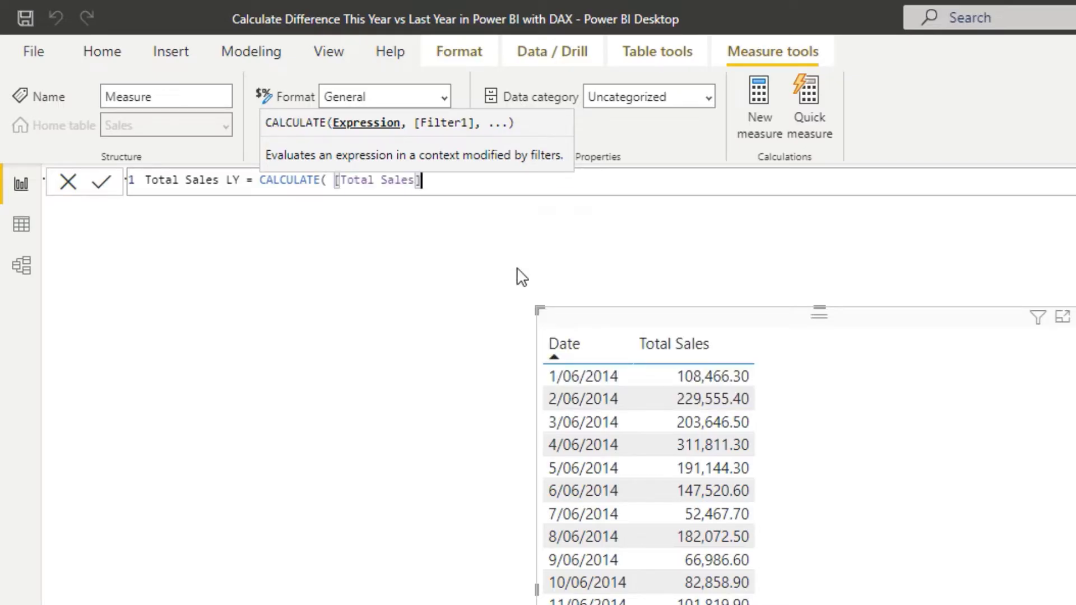
{"action": "type", "text": ","}
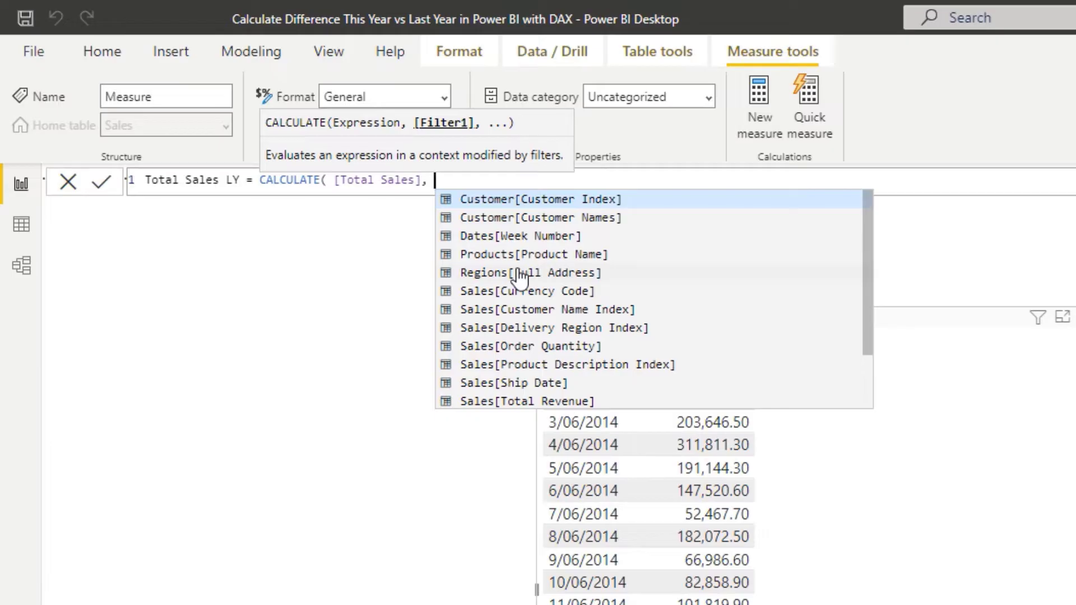
{"action": "type", "text": "sam"}
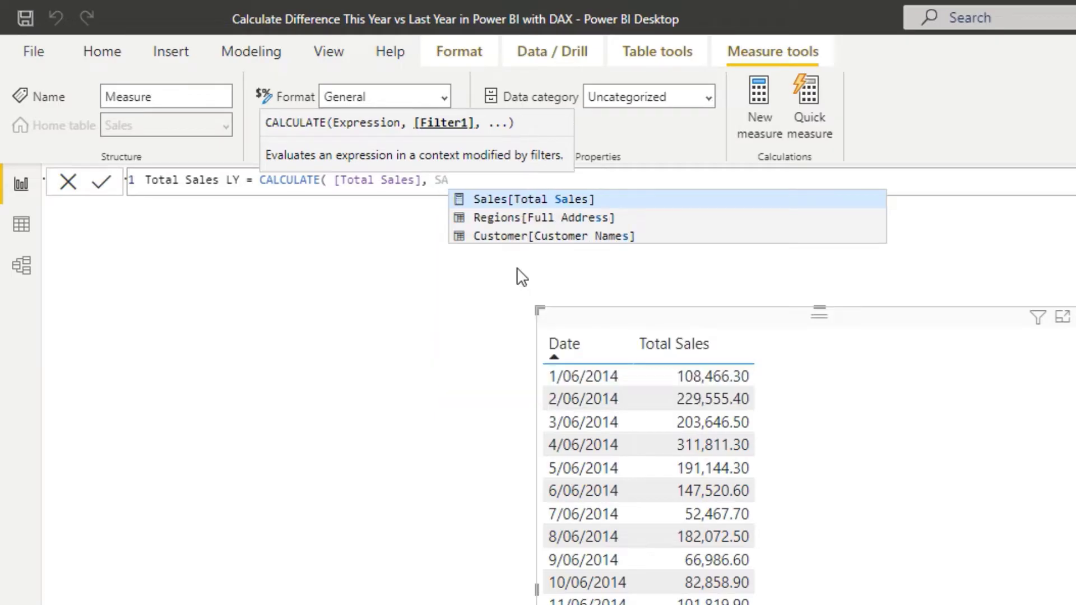
{"action": "left_click", "coordinate": [555, 200]}
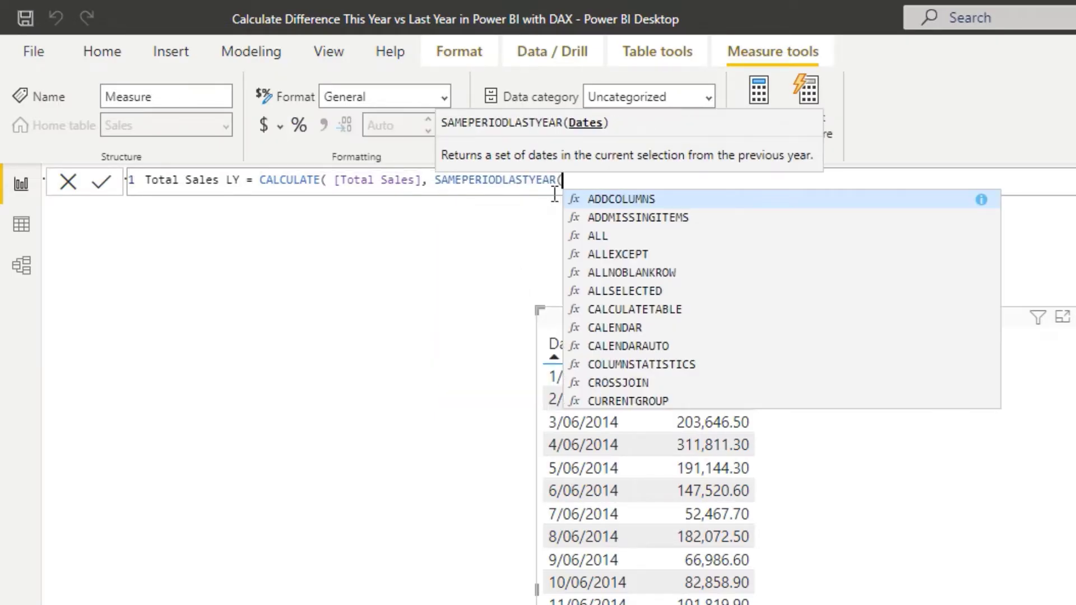
{"action": "type", "text": "D"}
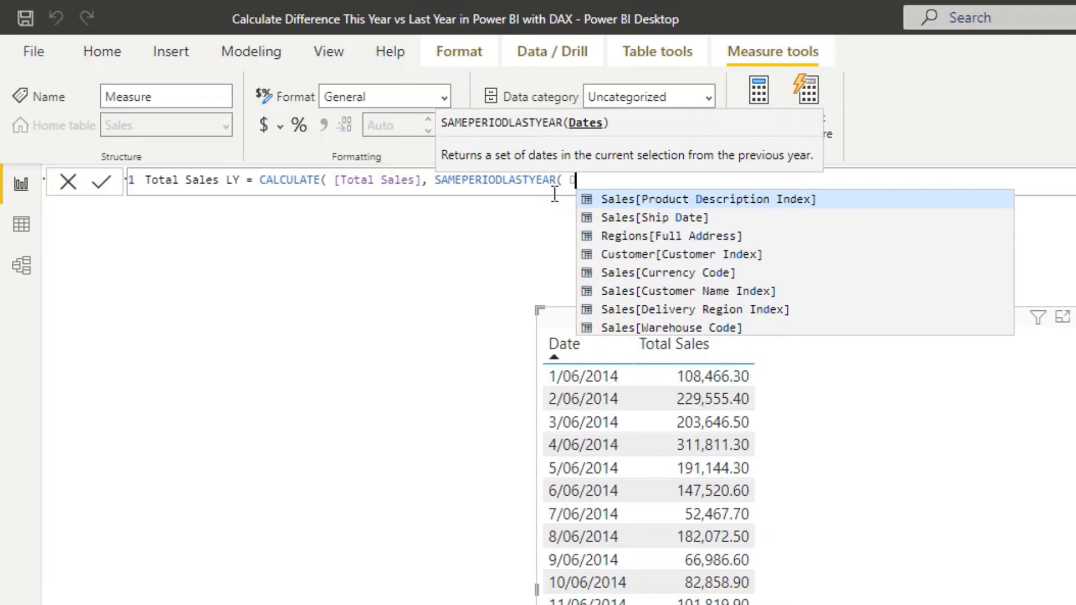
{"action": "type", "text": "ates"}
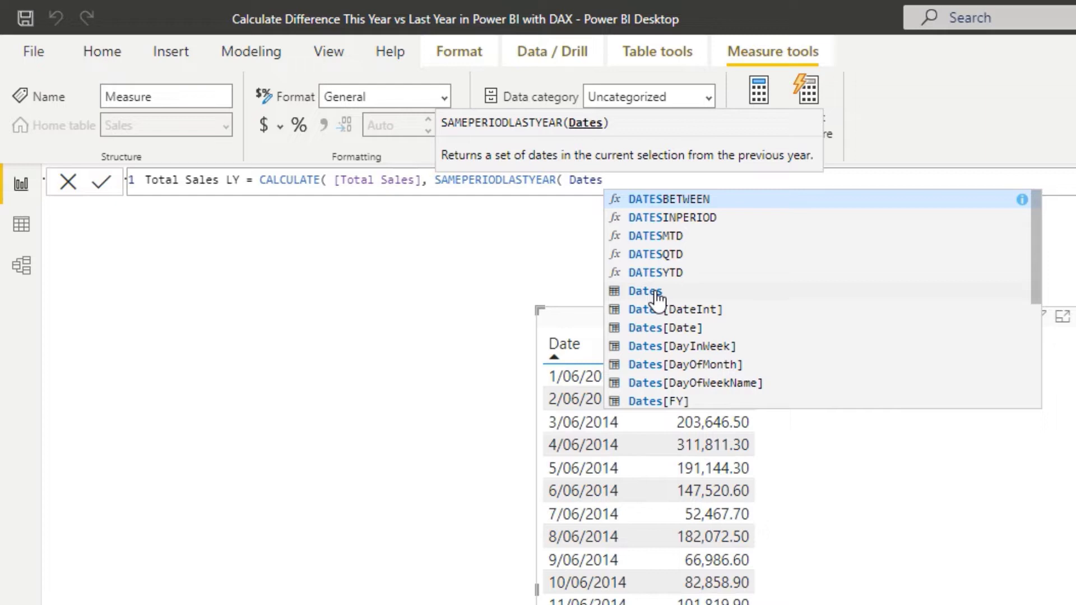
{"action": "left_click", "coordinate": [666, 328]}
{"action": "type", "text": ")"}
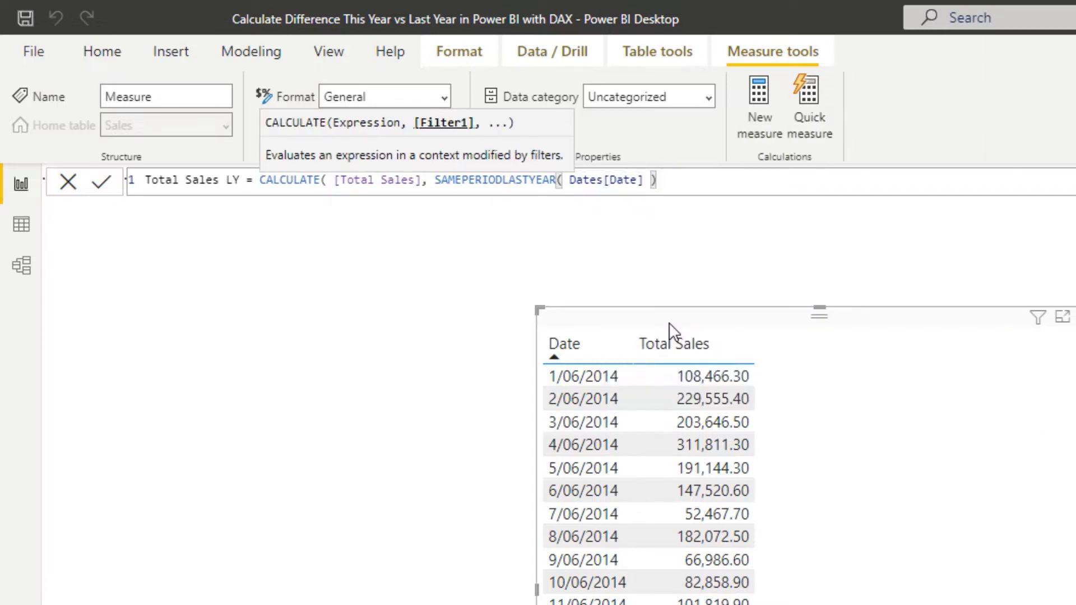
{"action": "type", "text": " )"}
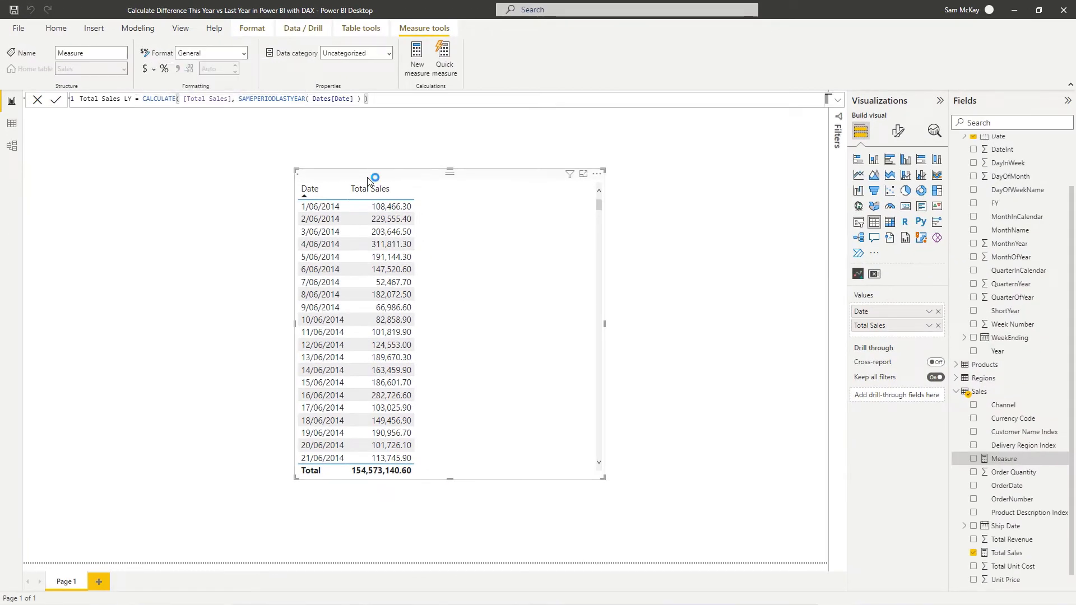
Step: Commit Total Sales LY, add it as a third table column, and highlight its formula parts
{"action": "key", "text": "Return"}
{"action": "left_click_drag", "start_coordinate": [1024, 556], "coordinate": [530, 320]}
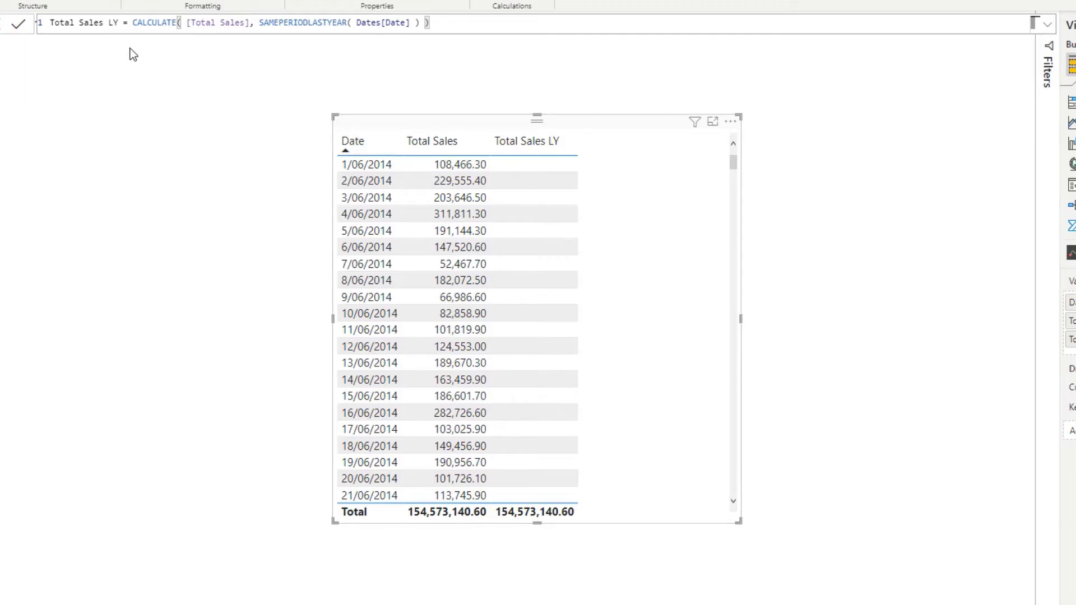
{"action": "double_click", "coordinate": [133, 22]}
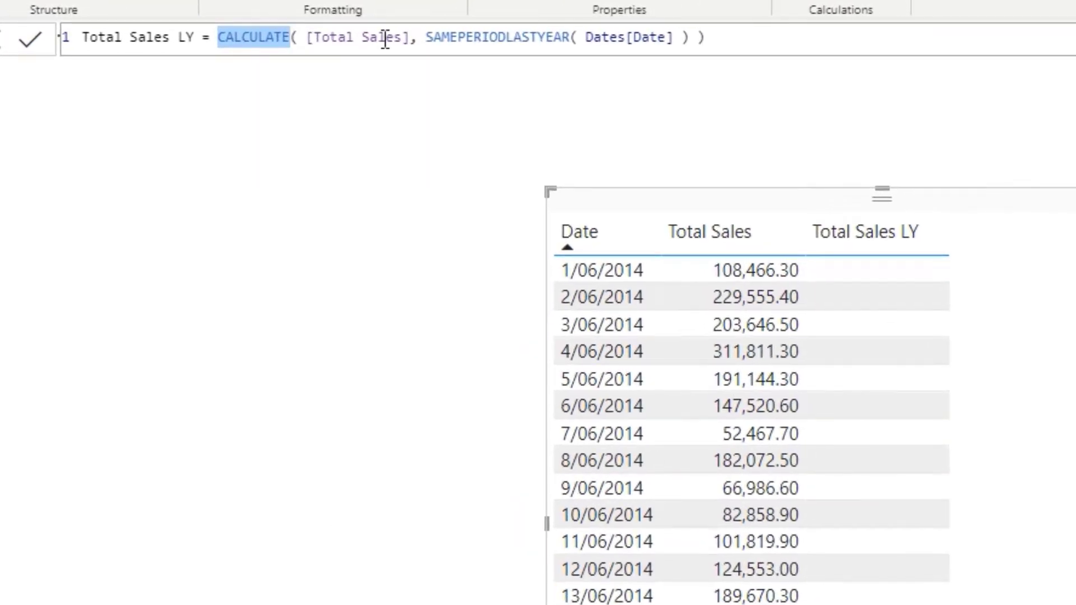
{"action": "left_click_drag", "start_coordinate": [424, 37], "coordinate": [693, 44]}
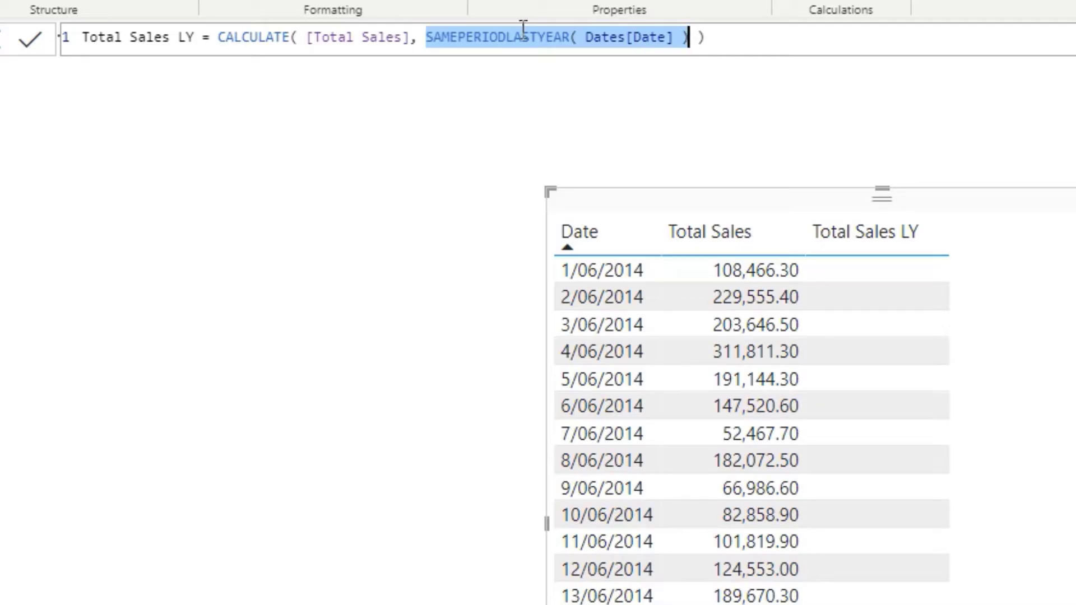
{"action": "left_click_drag", "start_coordinate": [410, 37], "coordinate": [305, 37]}
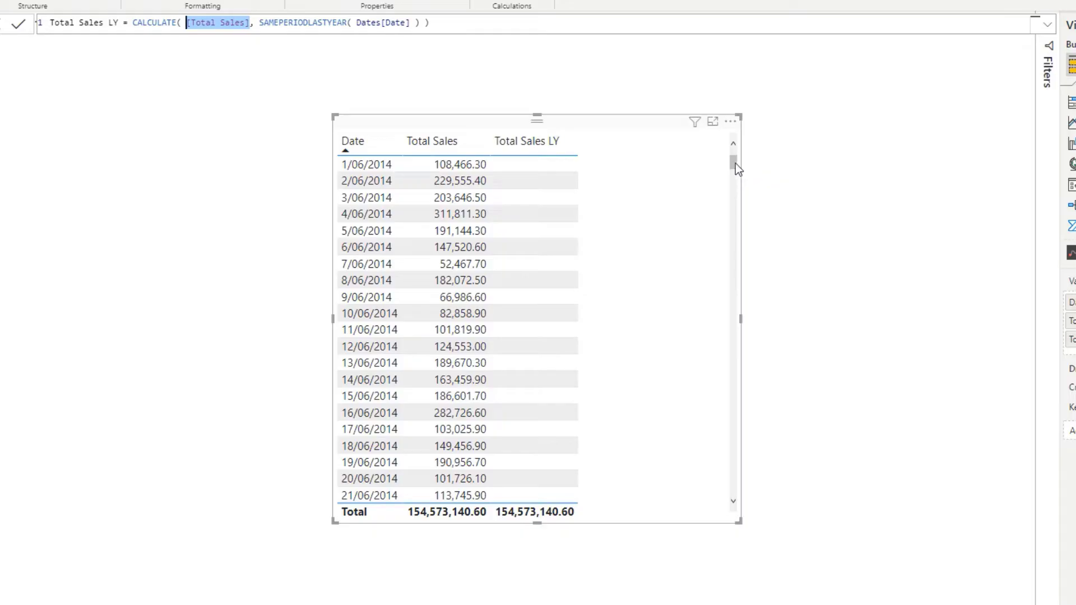
{"action": "left_click_drag", "start_coordinate": [733, 164], "coordinate": [738, 404]}
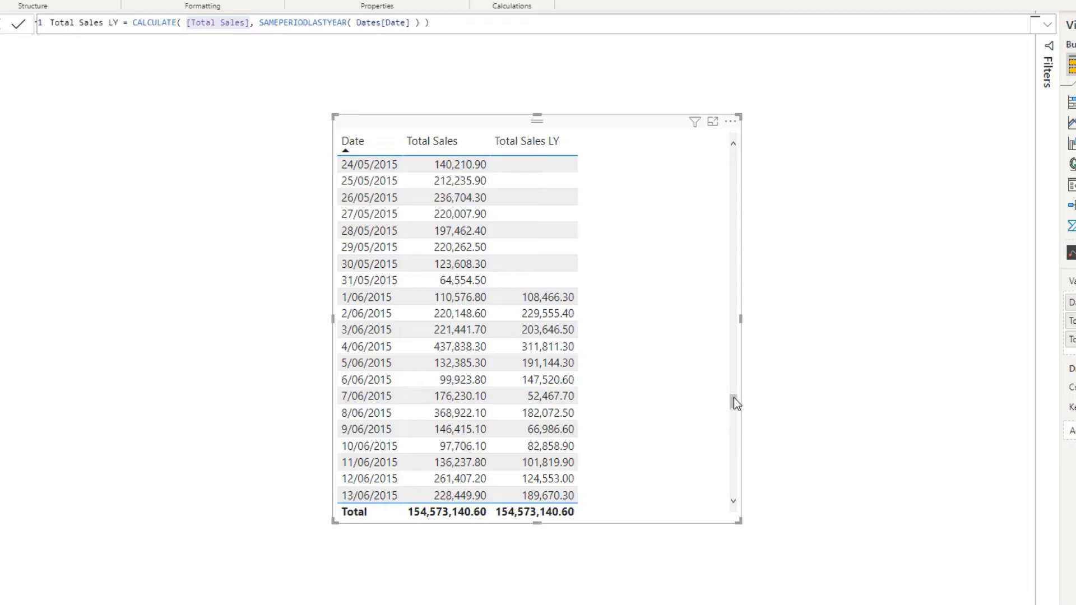
{"action": "left_click_drag", "start_coordinate": [733, 398], "coordinate": [735, 415]}
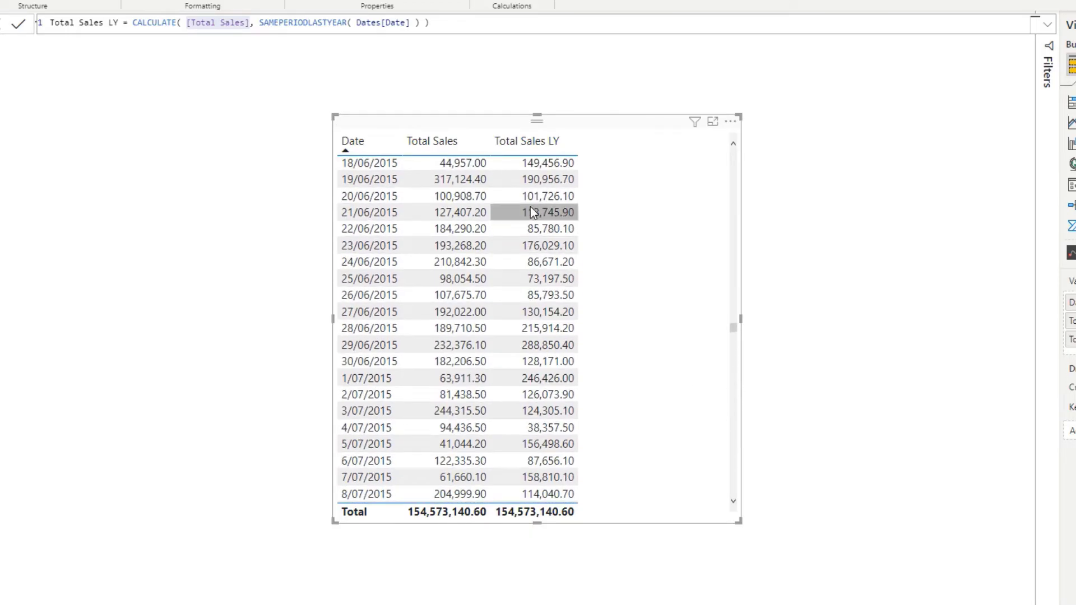
{"action": "scroll", "coordinate": [517, 219], "scroll_direction": "up", "scroll_amount": 6}
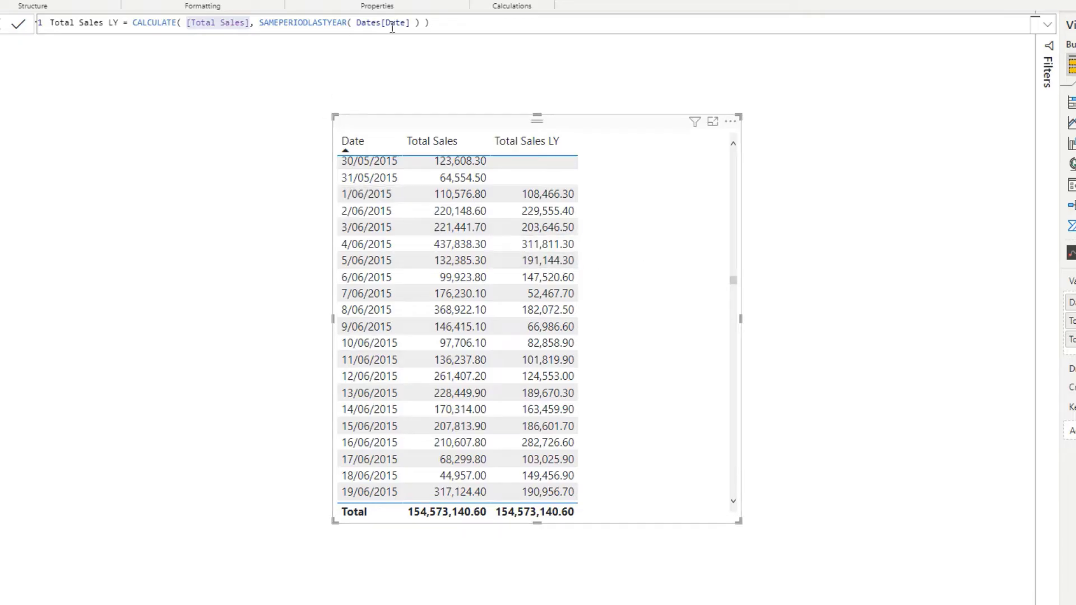
{"action": "left_click", "coordinate": [148, 23]}
{"action": "key", "text": "ctrl+a"}
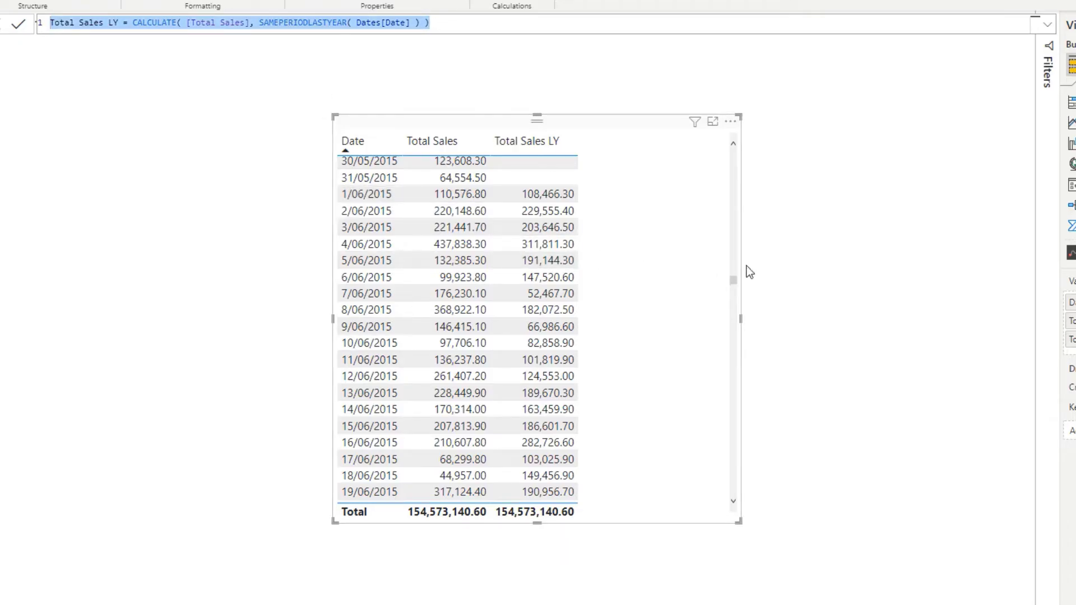
{"action": "left_click_drag", "start_coordinate": [732, 278], "coordinate": [735, 150]}
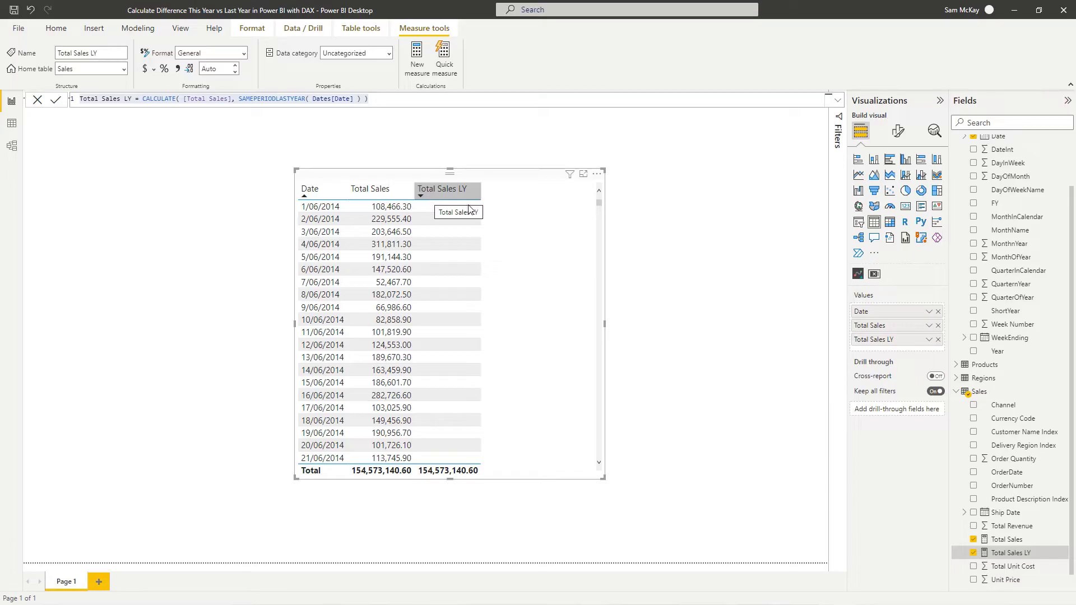
Step: Create Diff. Between TY and LY = [Total Sales] - [Total Sales LY] and add it to the table
{"action": "left_click", "coordinate": [417, 59]}
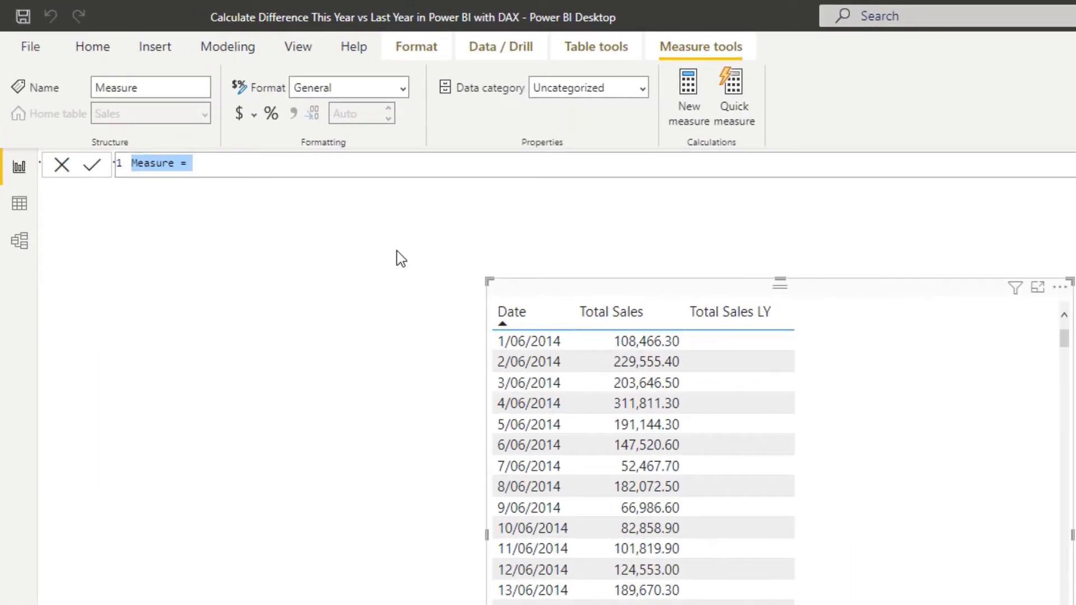
{"action": "type", "text": "Diff. Between"}
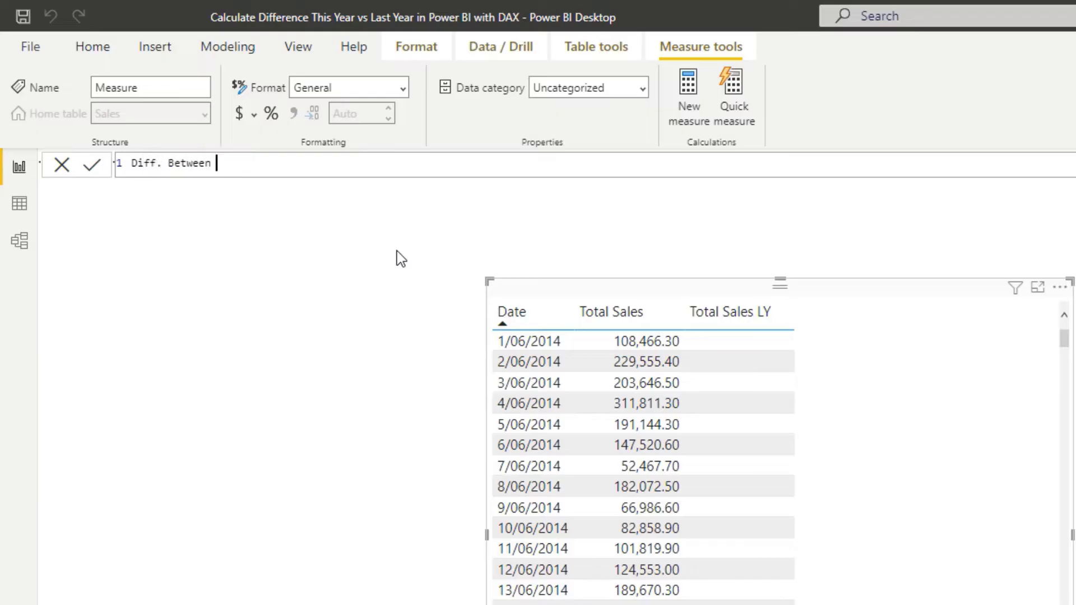
{"action": "type", "text": " TY and "}
{"action": "type", "text": "LY "}
{"action": "type", "text": "= ["}
{"action": "type", "text": "Tot"}
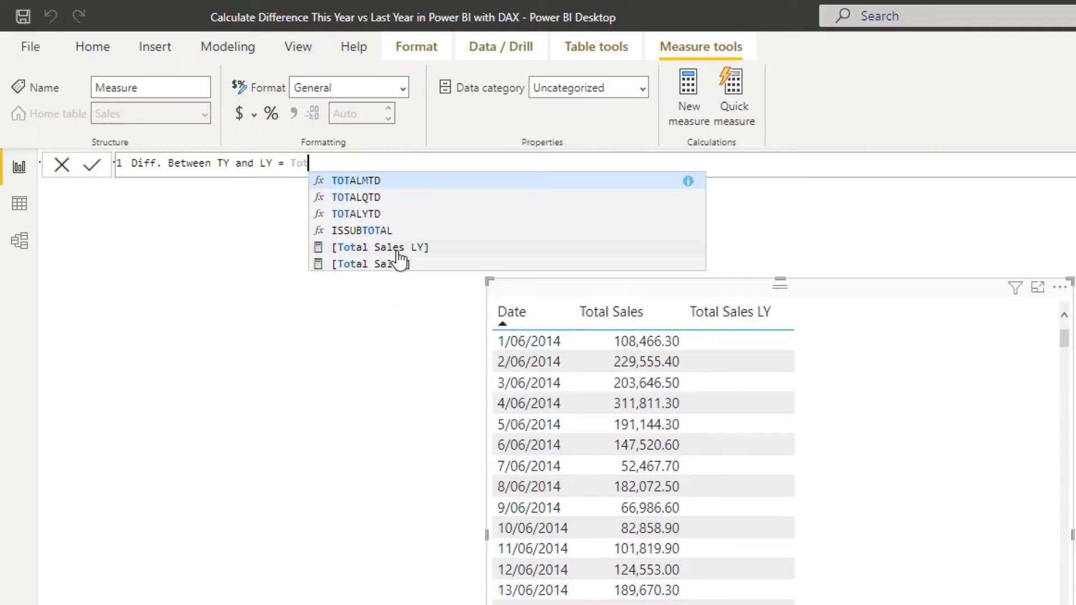
{"action": "left_click", "coordinate": [393, 264]}
{"action": "type", "text": "- Tot"}
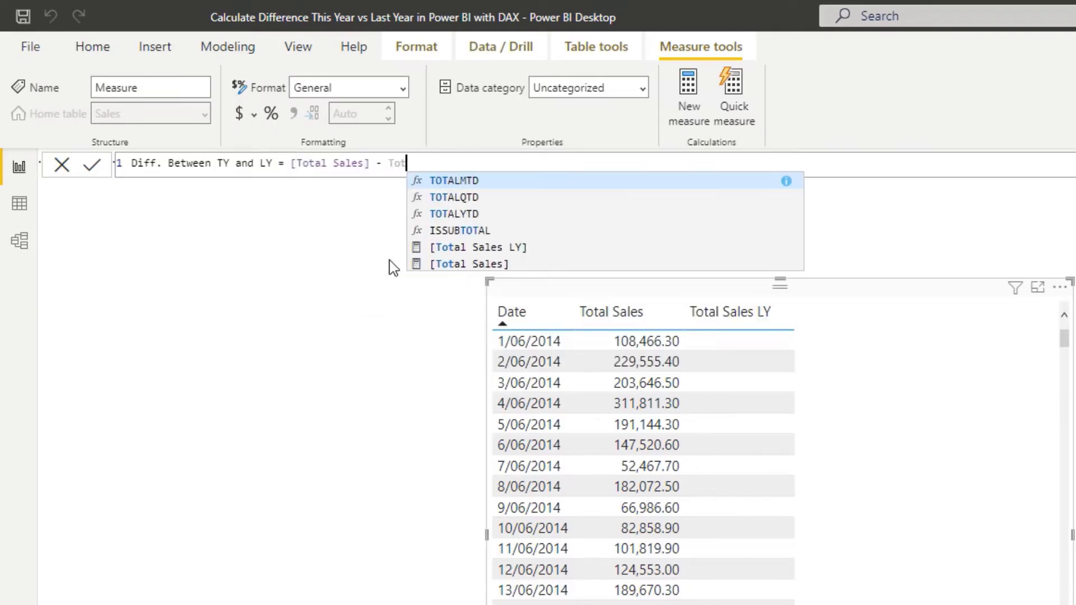
{"action": "left_click", "coordinate": [465, 247]}
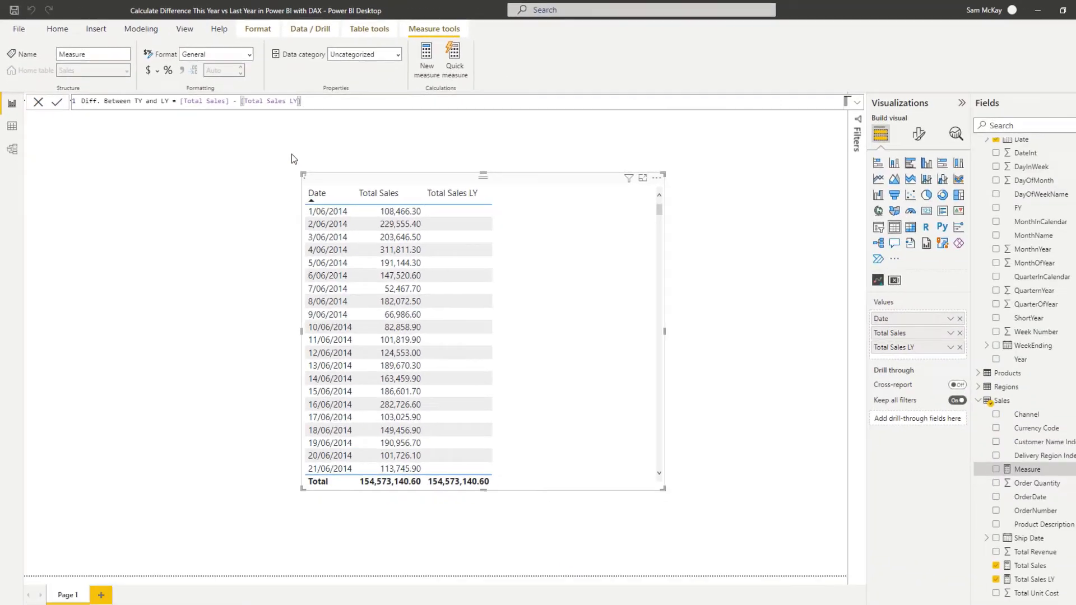
{"action": "key", "text": "Return"}
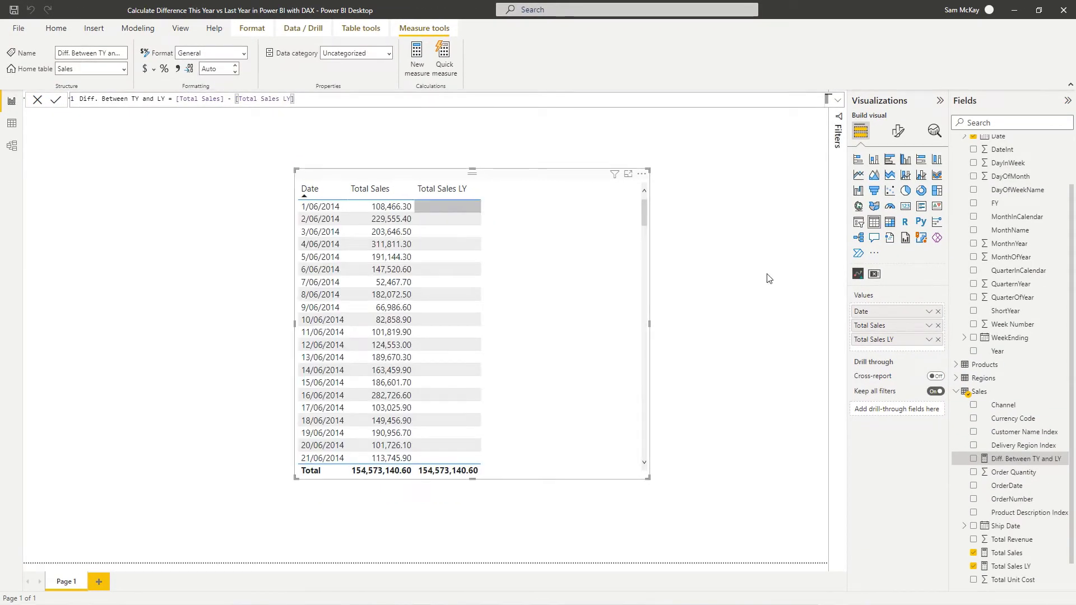
{"action": "left_click_drag", "start_coordinate": [1027, 458], "coordinate": [628, 311]}
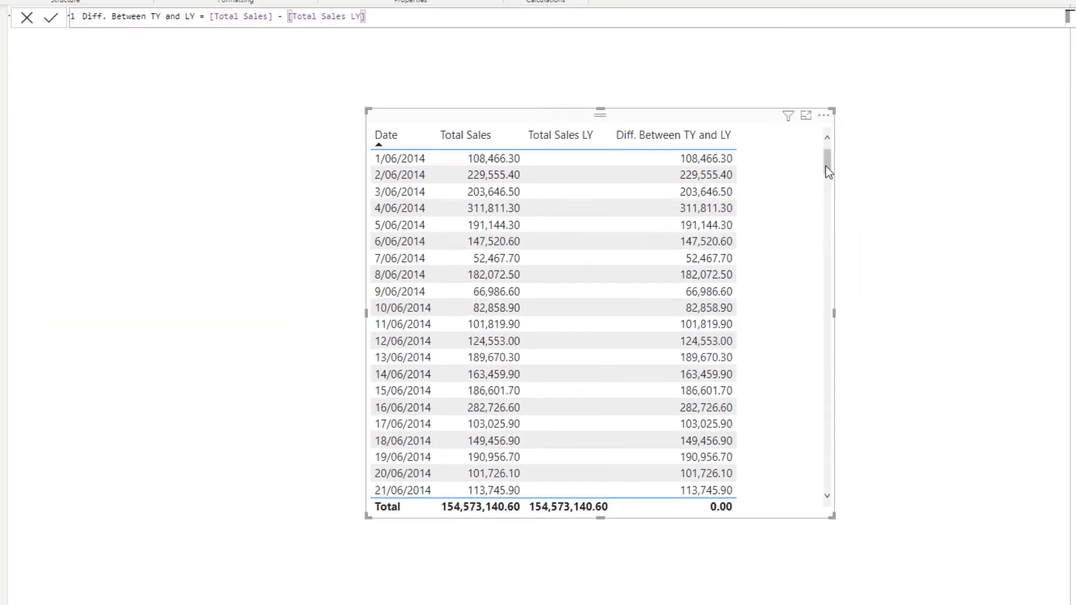
Step: Scroll the table to June 2015 and widen it slightly to fit the difference column
{"action": "left_click_drag", "start_coordinate": [825, 162], "coordinate": [831, 400]}
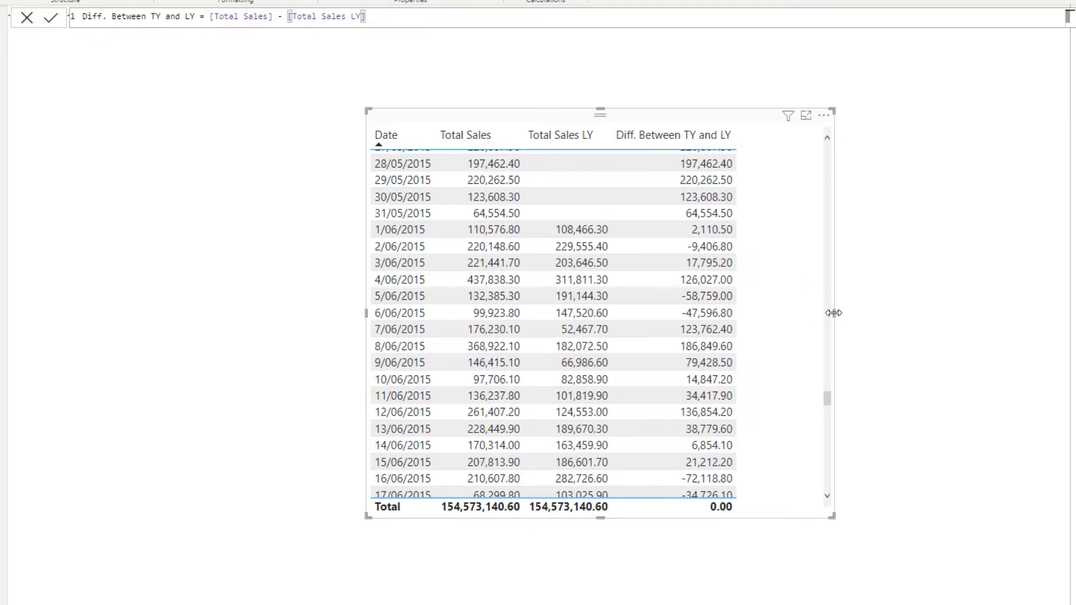
{"action": "left_click_drag", "start_coordinate": [834, 313], "coordinate": [838, 313]}
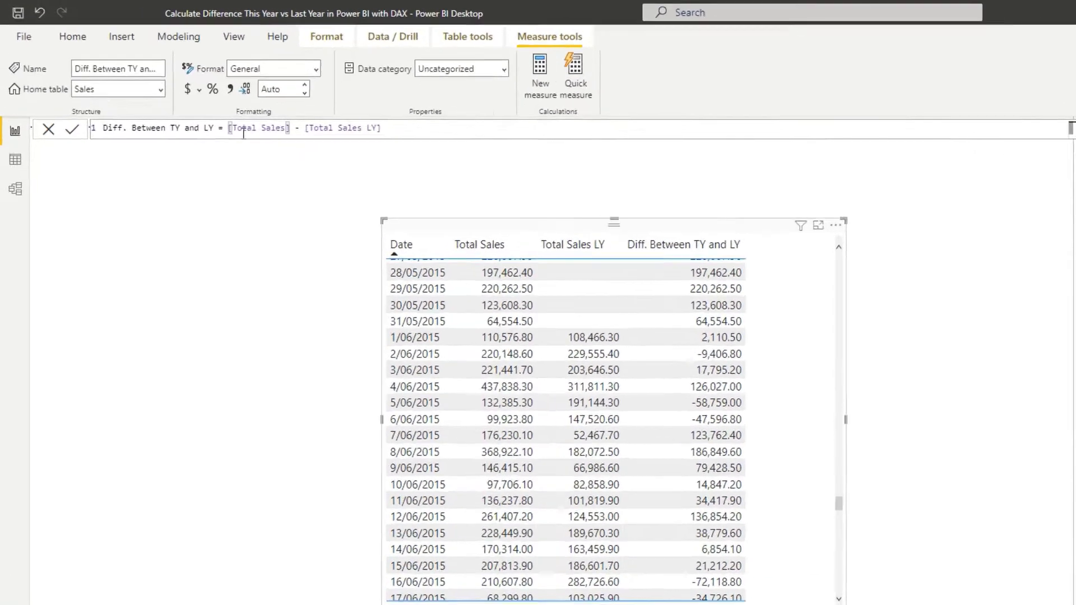
Step: Rewrite the difference as IF(ISBLANK([Total Sales LY]), BLANK(), [Total Sales] - [Total Sales LY])
{"action": "type", "text": "IF("}
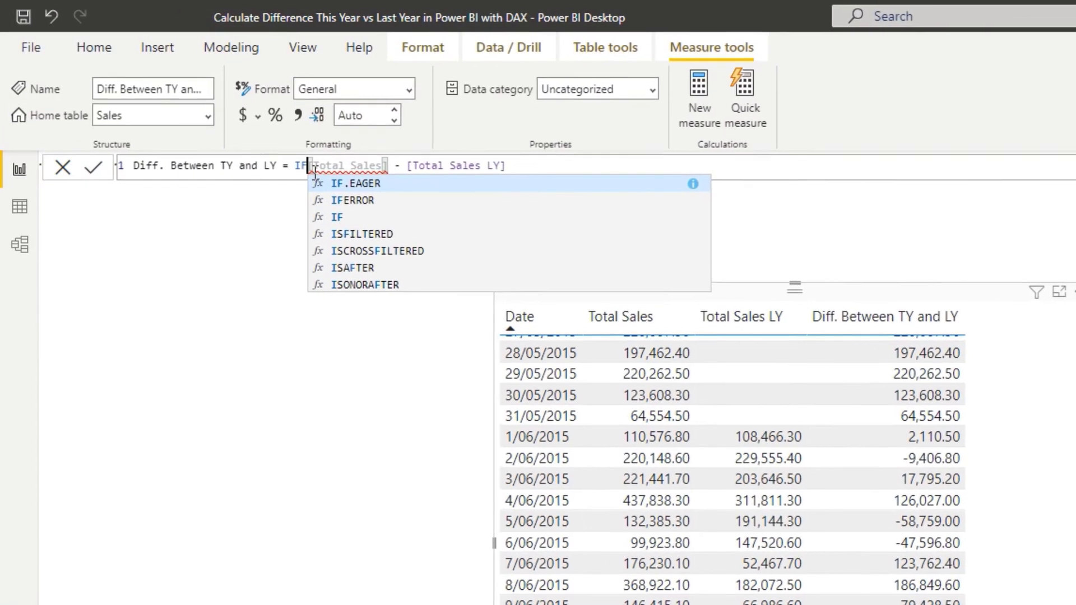
{"action": "type", "text": "TOT"}
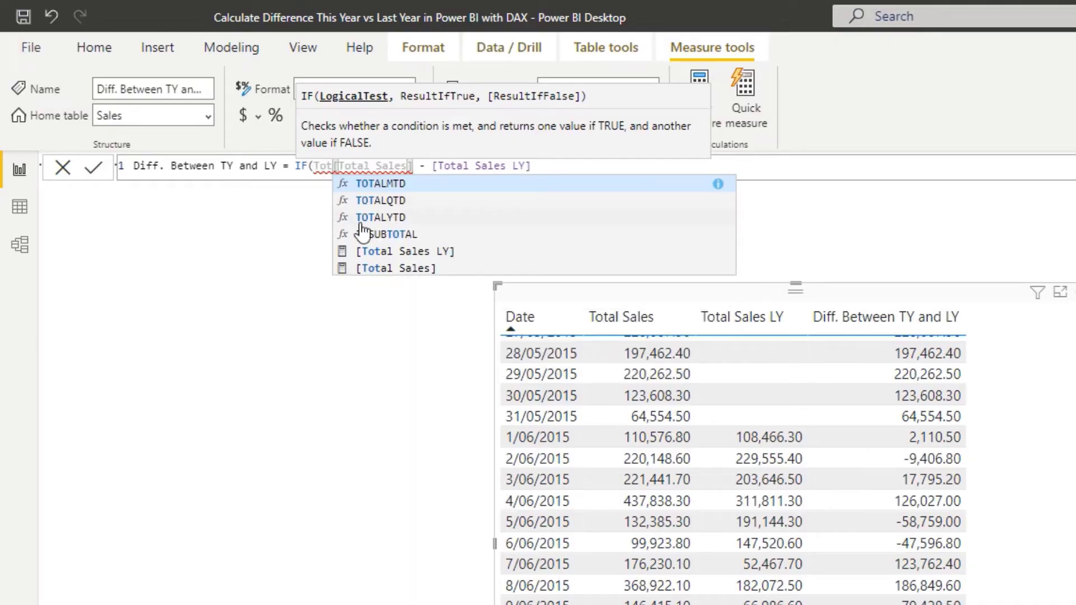
{"action": "key", "text": "BackSpace"}
{"action": "key", "text": "BackSpace"}
{"action": "key", "text": "BackSpace"}
{"action": "type", "text": "IF("}
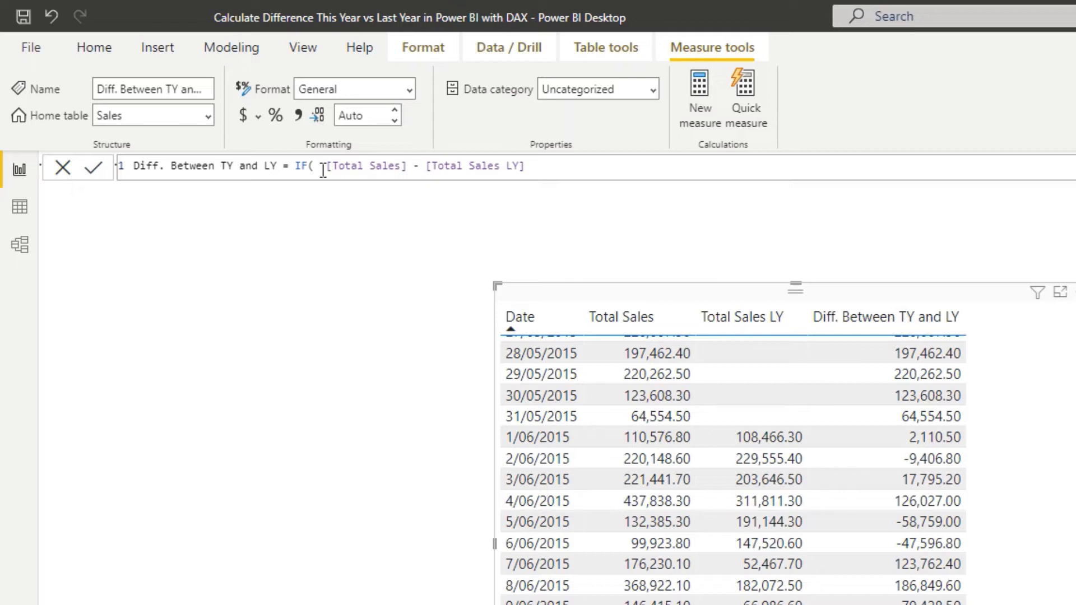
{"action": "type", "text": " IS"}
{"action": "left_click", "coordinate": [374, 204]}
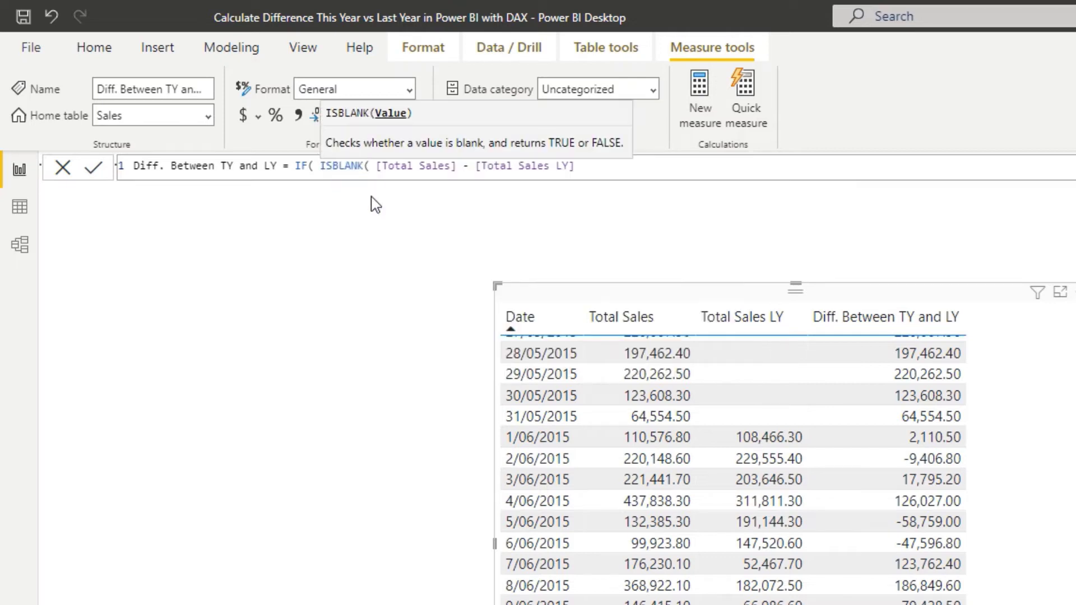
{"action": "type", "text": "Tota"}
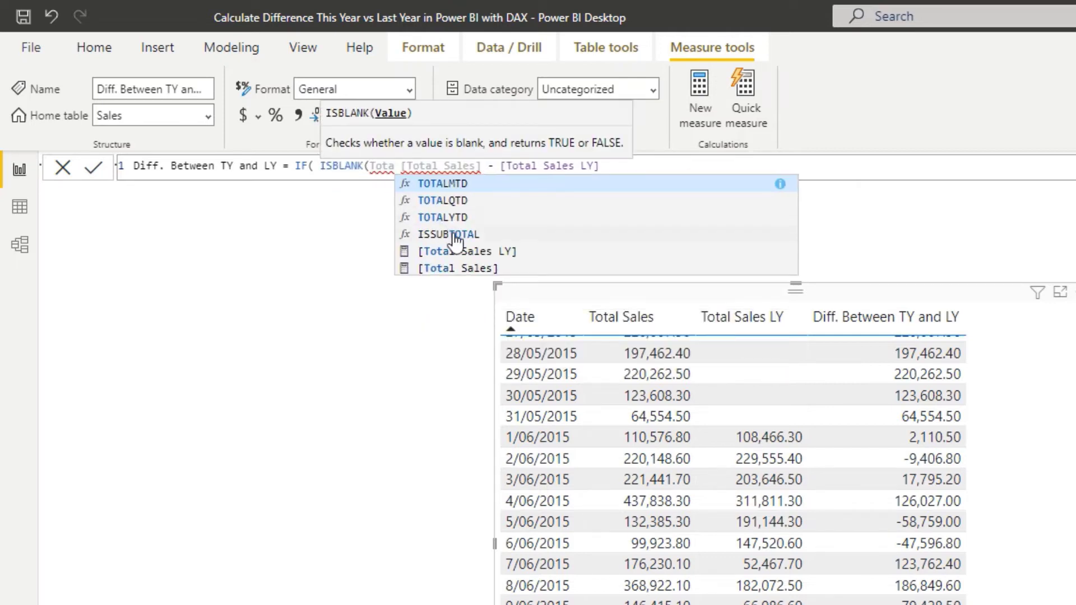
{"action": "left_click", "coordinate": [469, 251]}
{"action": "type", "text": "),"}
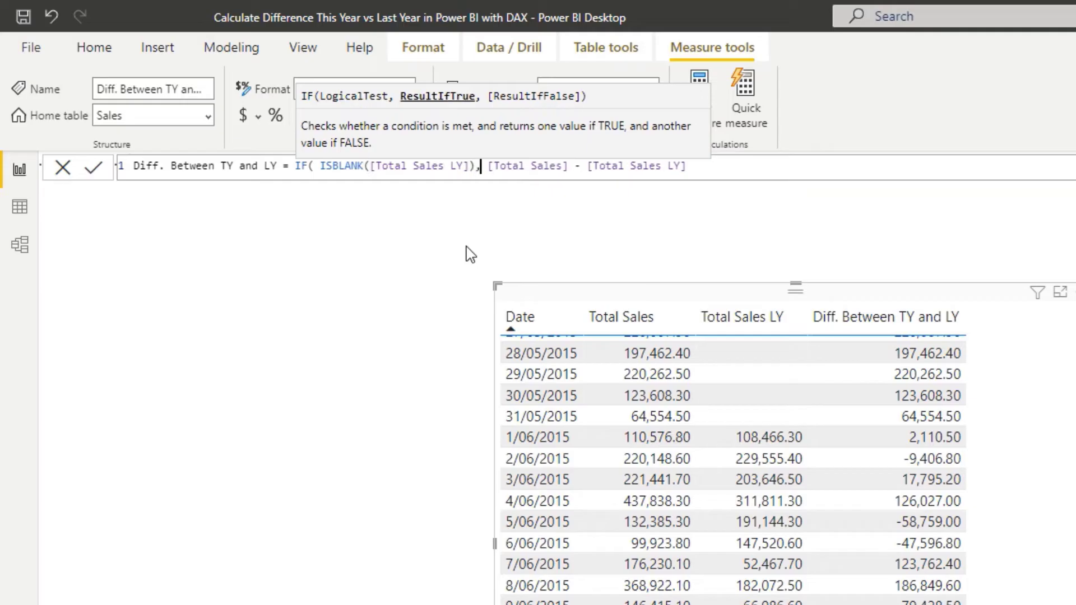
{"action": "type", "text": " BL"}
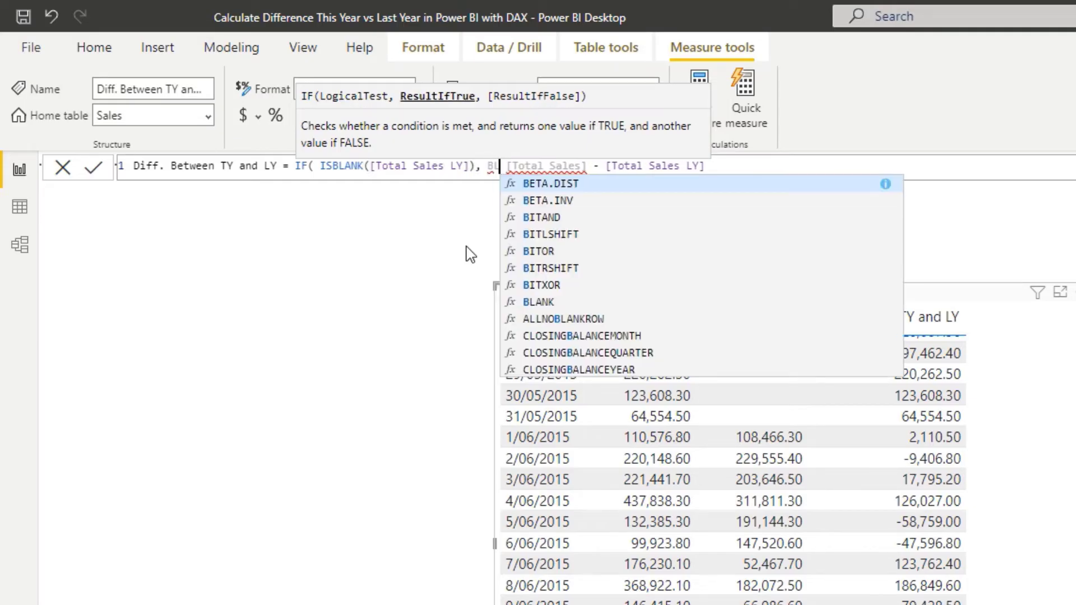
{"action": "left_click", "coordinate": [535, 190]}
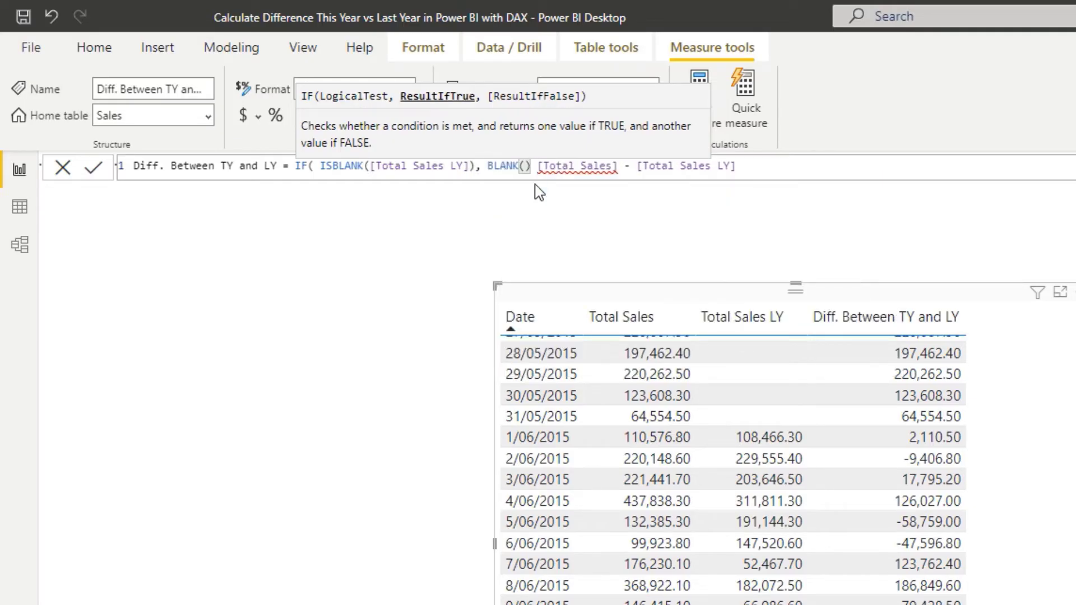
{"action": "type", "text": ","}
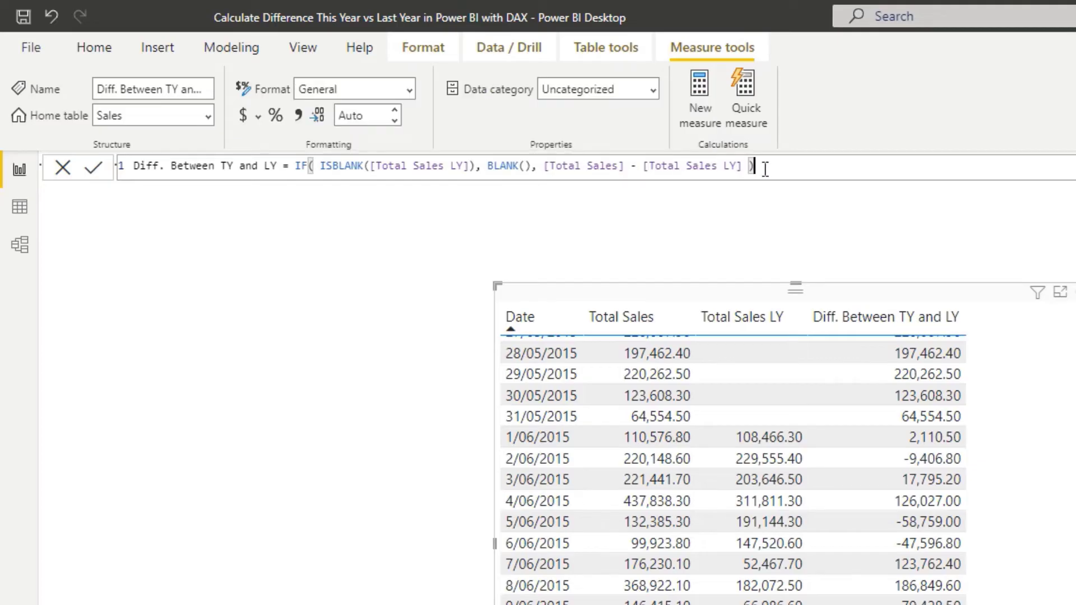
{"action": "key", "text": "Return"}
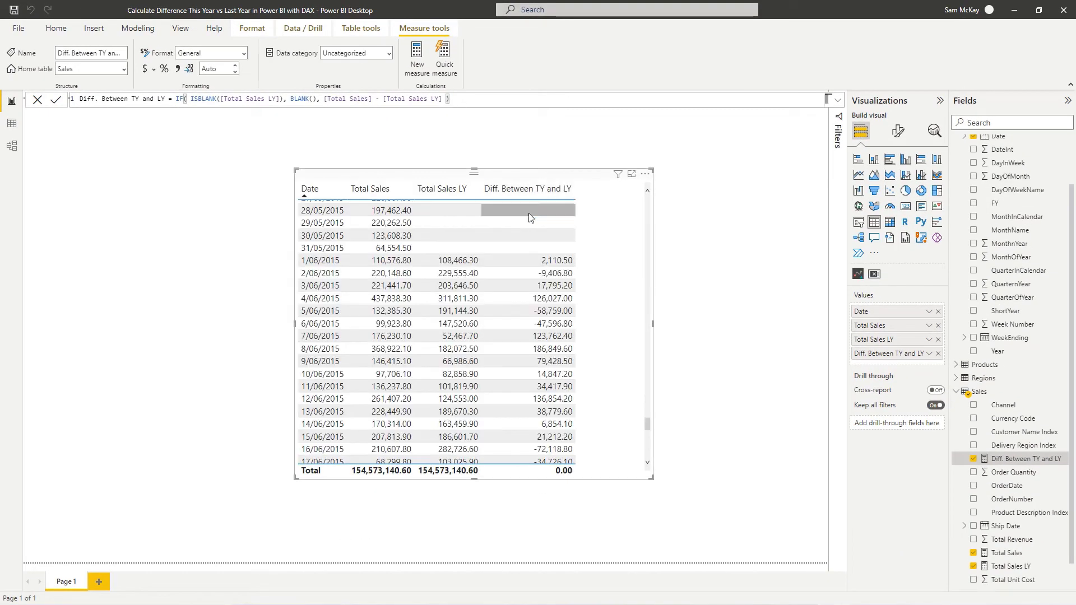
Step: Move the sales table to the left side of the canvas and shrink it
{"action": "left_click_drag", "start_coordinate": [647, 424], "coordinate": [635, 391]}
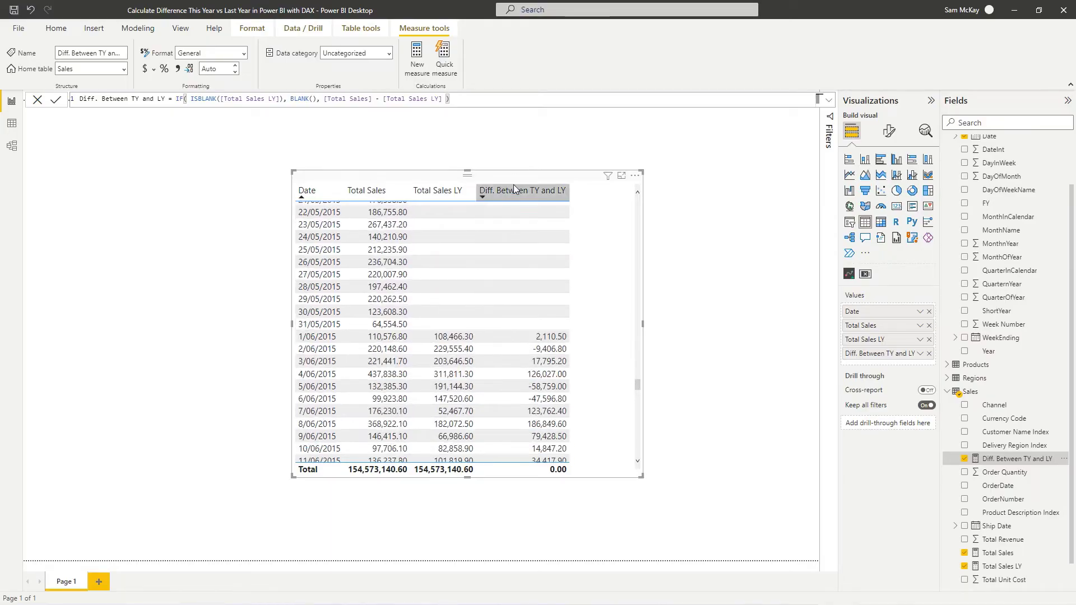
{"action": "left_click_drag", "start_coordinate": [513, 184], "coordinate": [284, 180]}
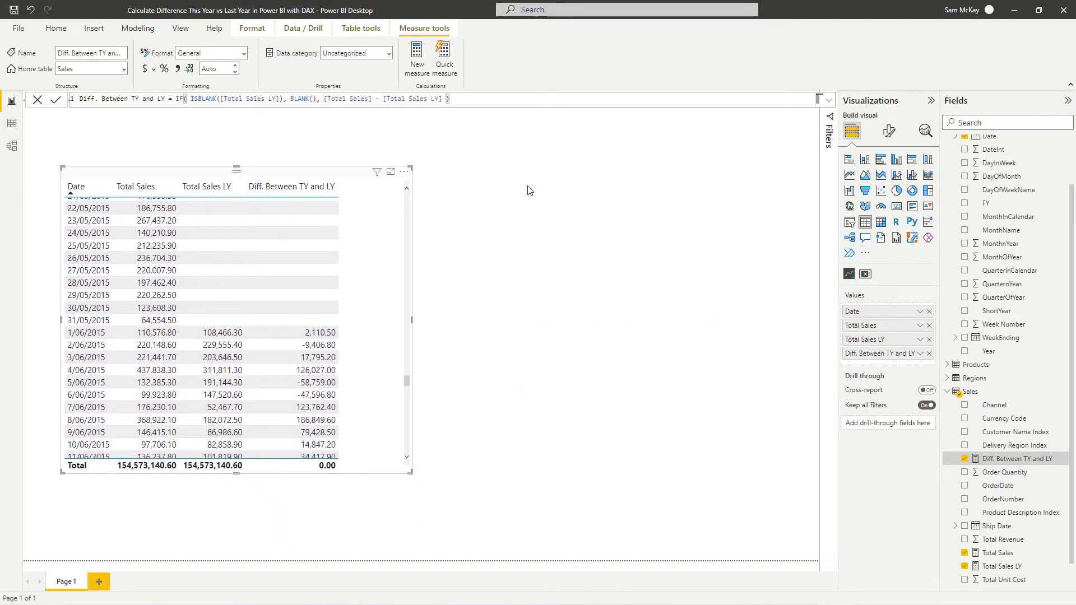
{"action": "left_click_drag", "start_coordinate": [407, 472], "coordinate": [349, 466]}
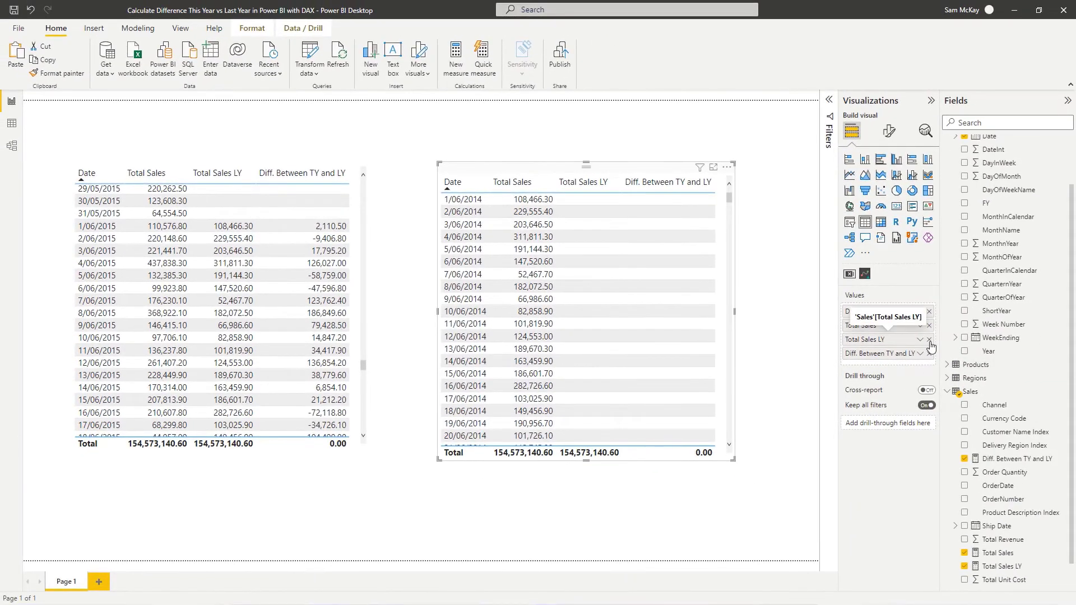
Step: Remove Total Sales and Total Sales LY from the copy and make it a resized Diff. Between TY and LY column chart
{"action": "left_click", "coordinate": [999, 332]}
{"action": "left_click", "coordinate": [999, 317]}
{"action": "left_click", "coordinate": [864, 159]}
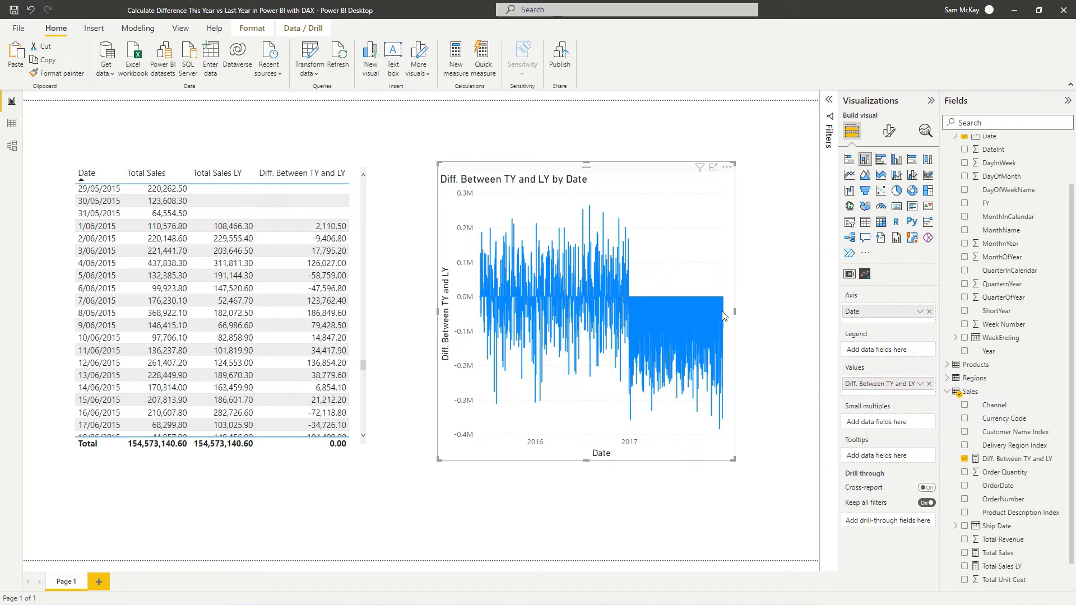
{"action": "left_click_drag", "start_coordinate": [734, 312], "coordinate": [782, 312]}
{"action": "left_click_drag", "start_coordinate": [633, 461], "coordinate": [616, 295]}
{"action": "left_click_drag", "start_coordinate": [438, 231], "coordinate": [404, 231]}
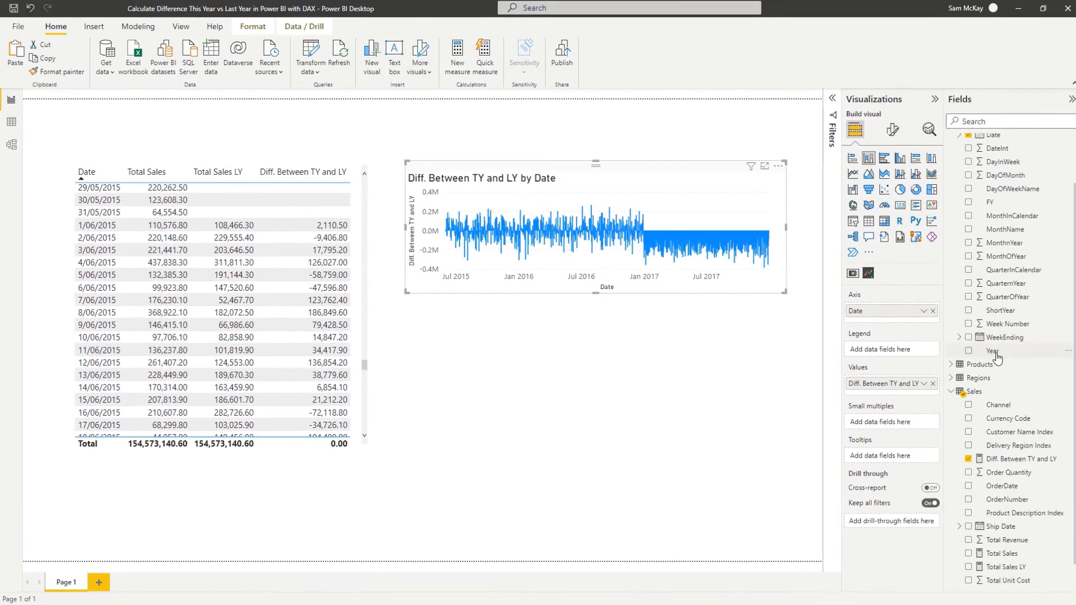
Step: Add a Year slicer, shrink it, and place it below the difference chart
{"action": "left_click_drag", "start_coordinate": [988, 351], "coordinate": [594, 367]}
{"action": "left_click_drag", "start_coordinate": [780, 449], "coordinate": [517, 399]}
{"action": "left_click_drag", "start_coordinate": [437, 292], "coordinate": [429, 421]}
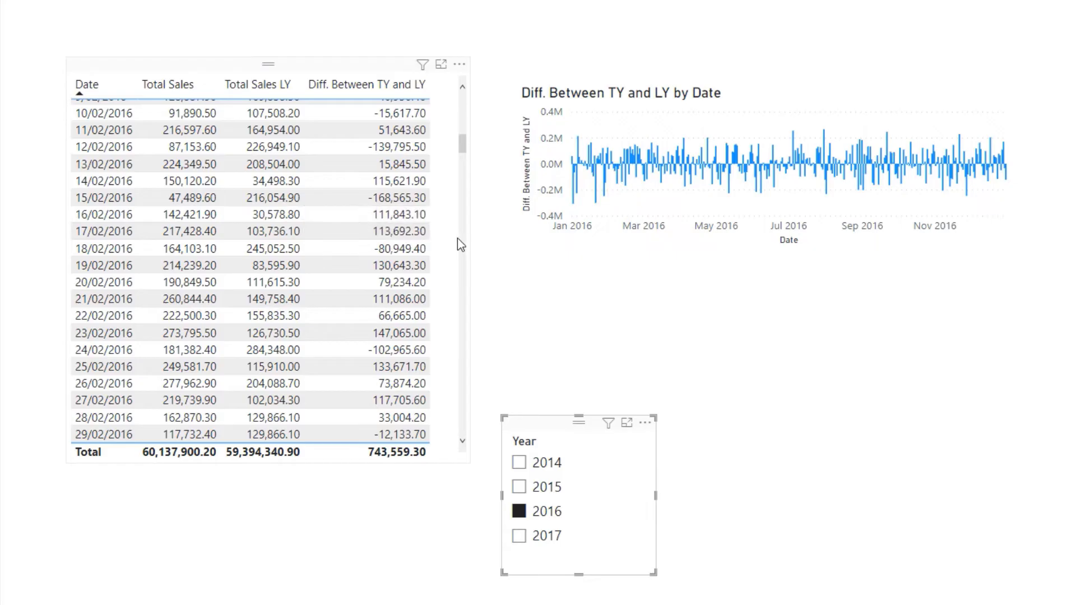
Step: Shrink the Year slicer and shift it slightly lower and to the left
{"action": "left_click_drag", "start_coordinate": [541, 430], "coordinate": [526, 444]}
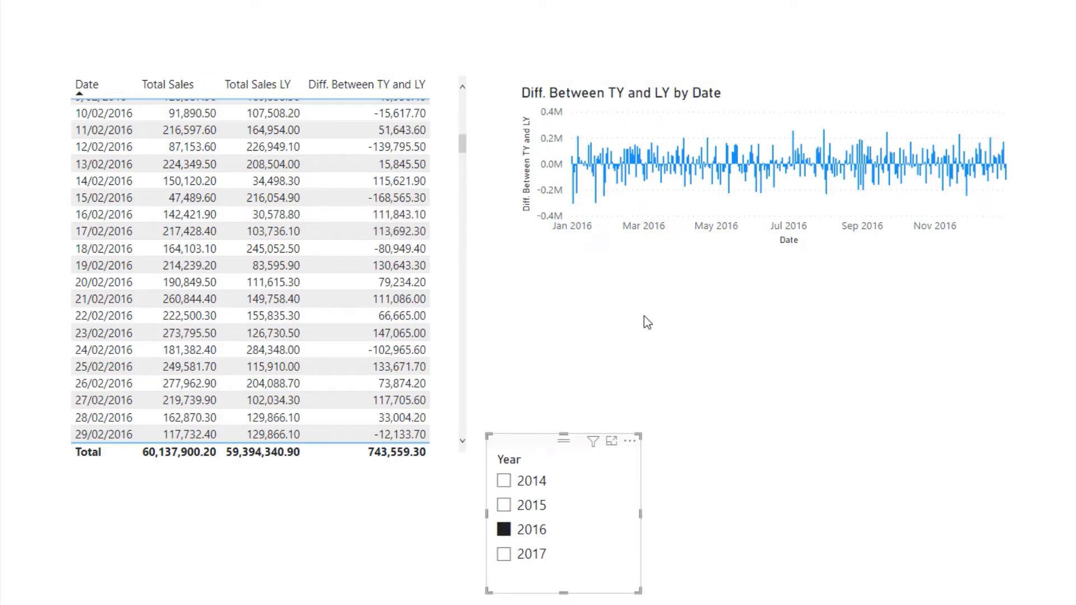
{"action": "left_click_drag", "start_coordinate": [639, 591], "coordinate": [626, 580]}
{"action": "left_click_drag", "start_coordinate": [520, 437], "coordinate": [521, 448]}
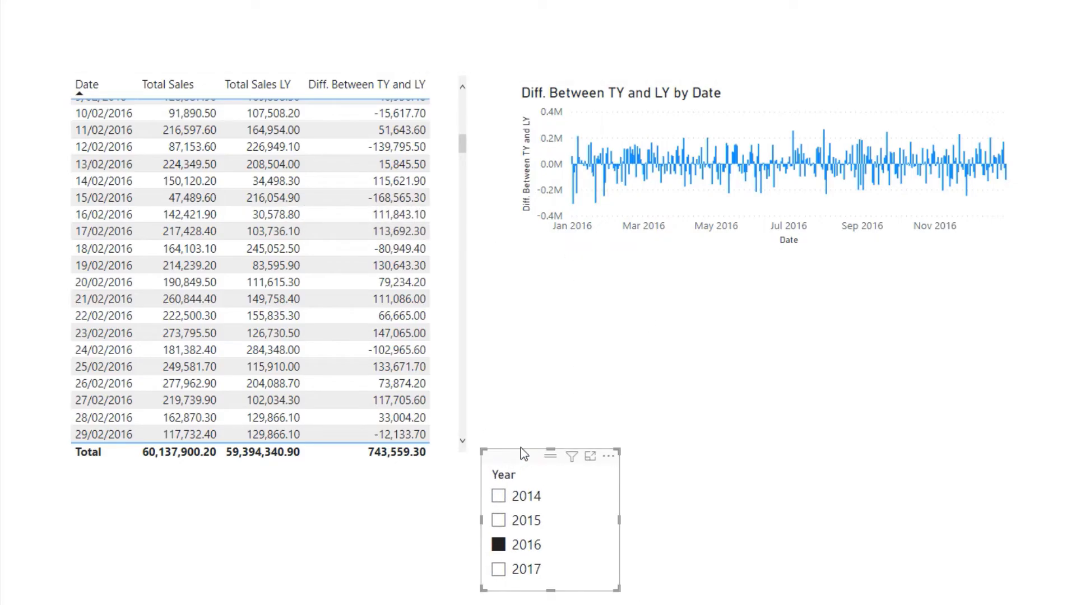
Step: Copy and paste the daily difference chart, placing the duplicate under the original
{"action": "left_click", "coordinate": [745, 110]}
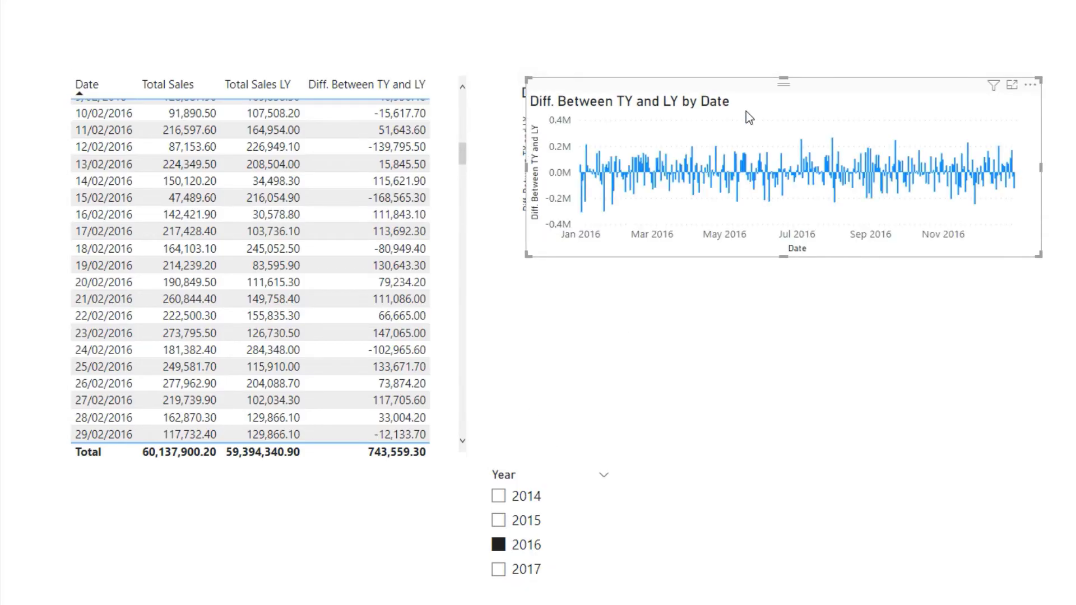
{"action": "key", "text": "ctrl+c"}
{"action": "key", "text": "ctrl+v"}
{"action": "left_click_drag", "start_coordinate": [725, 325], "coordinate": [735, 300]}
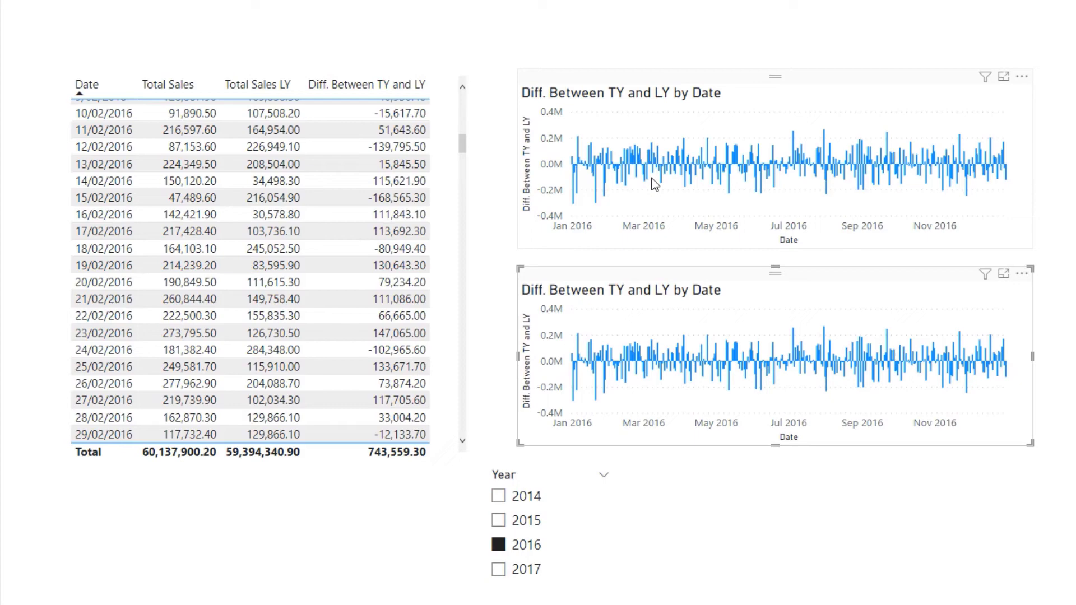
Step: Try MonthInCalendar in the slicer, filter to Feb 2014, then switch its field back to Year
{"action": "left_click", "coordinate": [562, 473]}
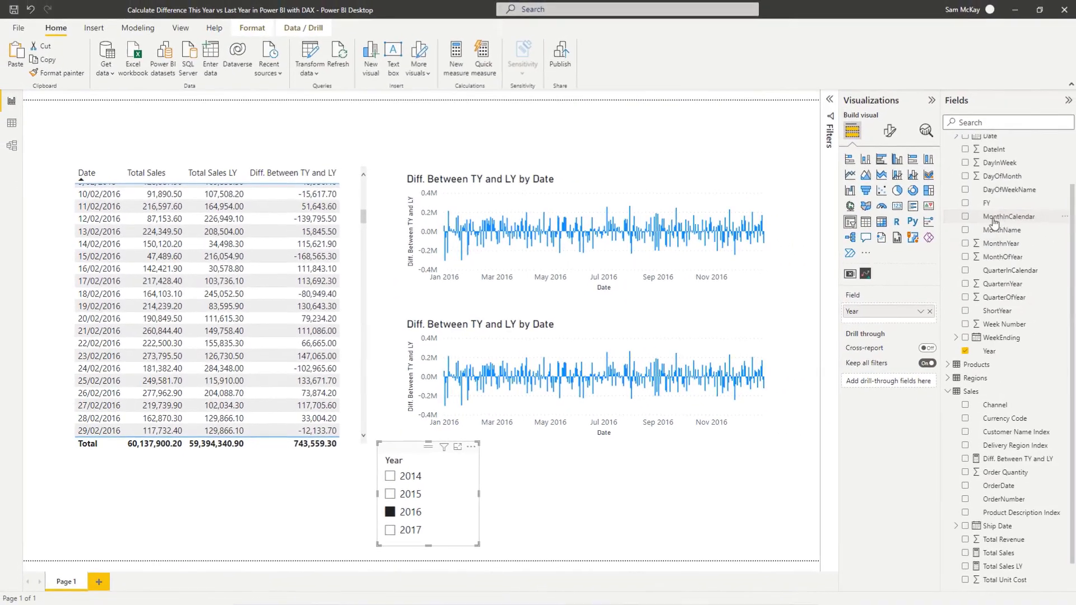
{"action": "left_click_drag", "start_coordinate": [1004, 216], "coordinate": [880, 312]}
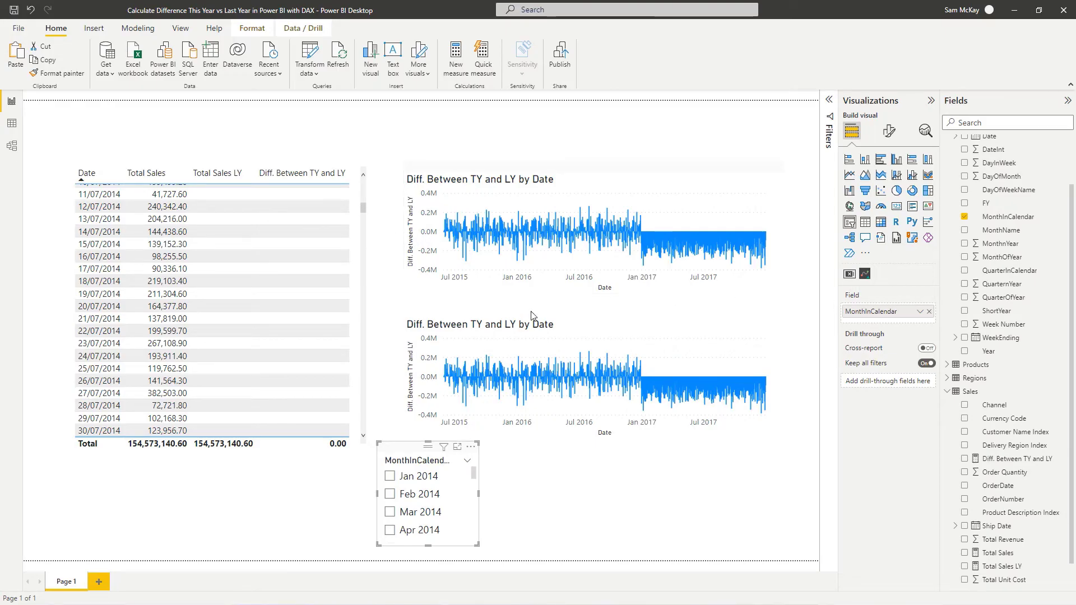
{"action": "left_click", "coordinate": [660, 323]}
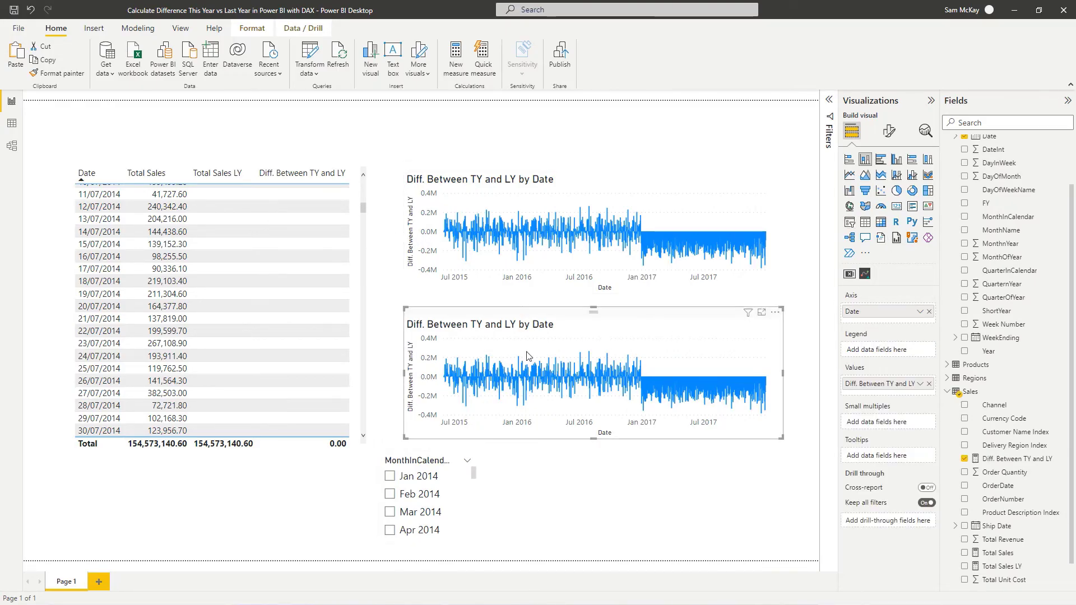
{"action": "left_click", "coordinate": [456, 493]}
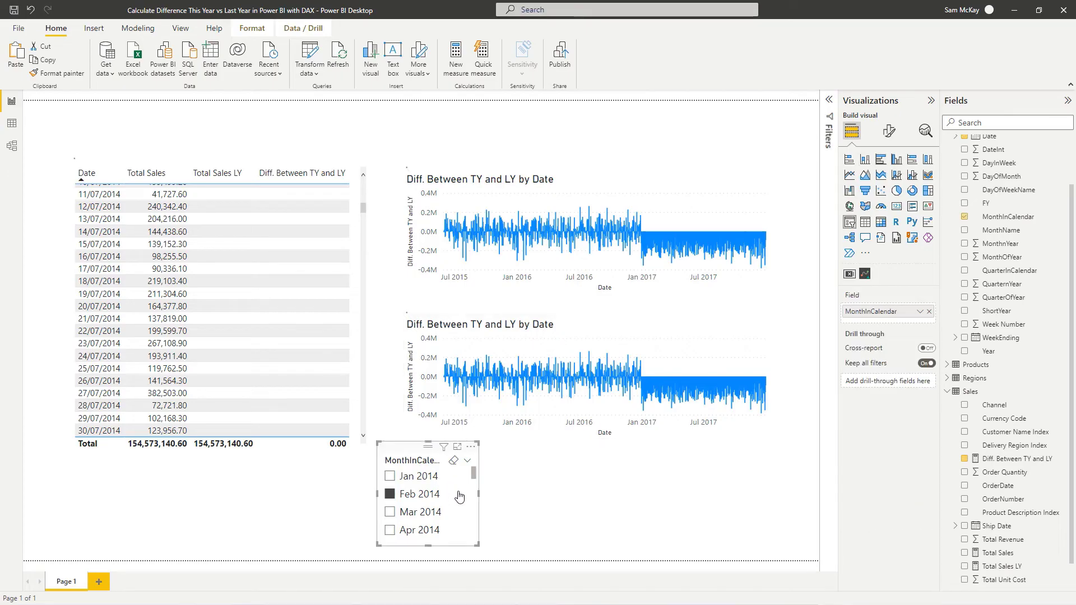
{"action": "left_click", "coordinate": [928, 311]}
{"action": "left_click_drag", "start_coordinate": [989, 358], "coordinate": [887, 312]}
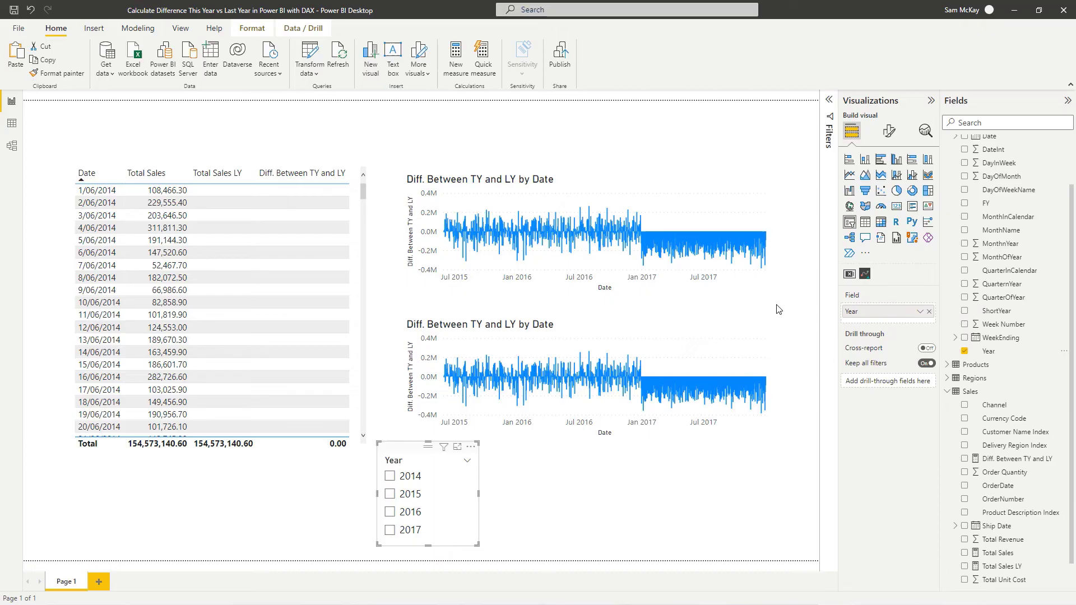
Step: Replace Date with MonthInCalendar on the lower chart's axis and tick 2016 in the Year slicer
{"action": "left_click", "coordinate": [680, 354]}
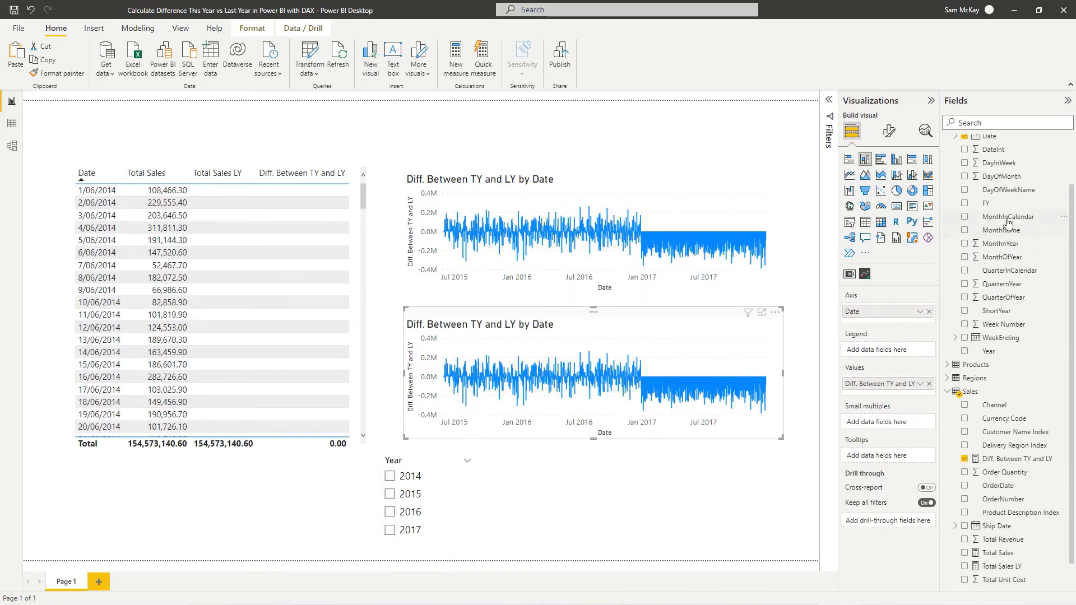
{"action": "left_click_drag", "start_coordinate": [1007, 223], "coordinate": [888, 320]}
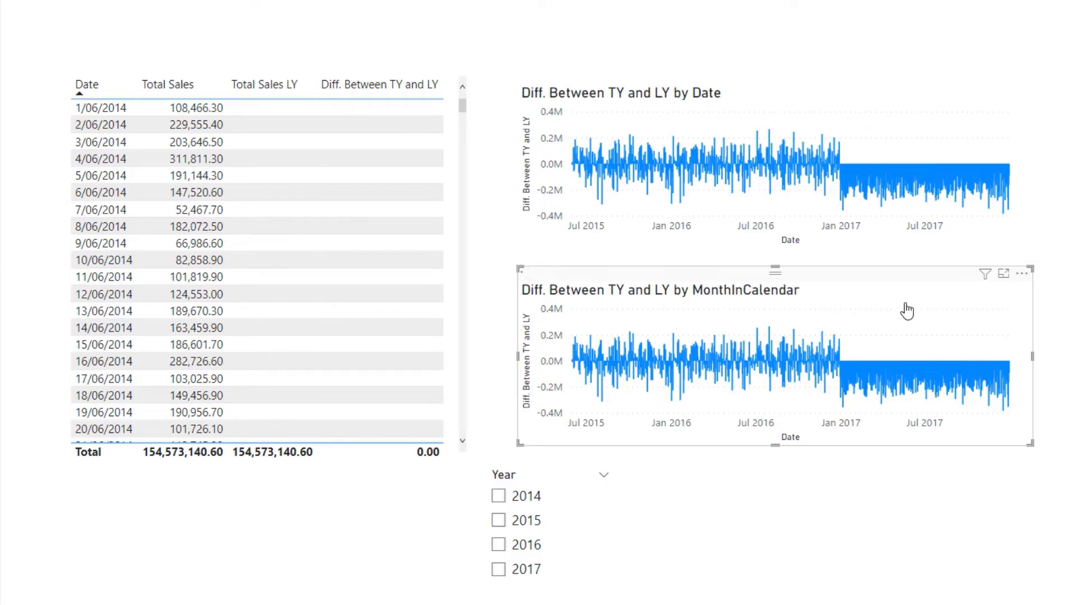
{"action": "left_click", "coordinate": [498, 545]}
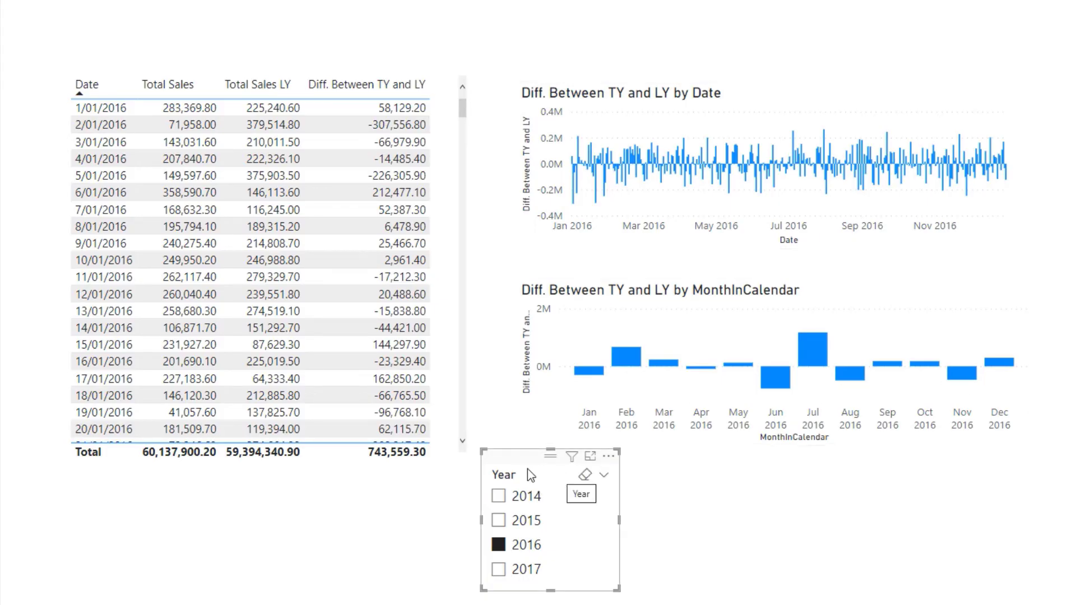
Step: Drag the Year slicer's top edge down slightly so it is a little shorter
{"action": "left_click_drag", "start_coordinate": [482, 450], "coordinate": [486, 467]}
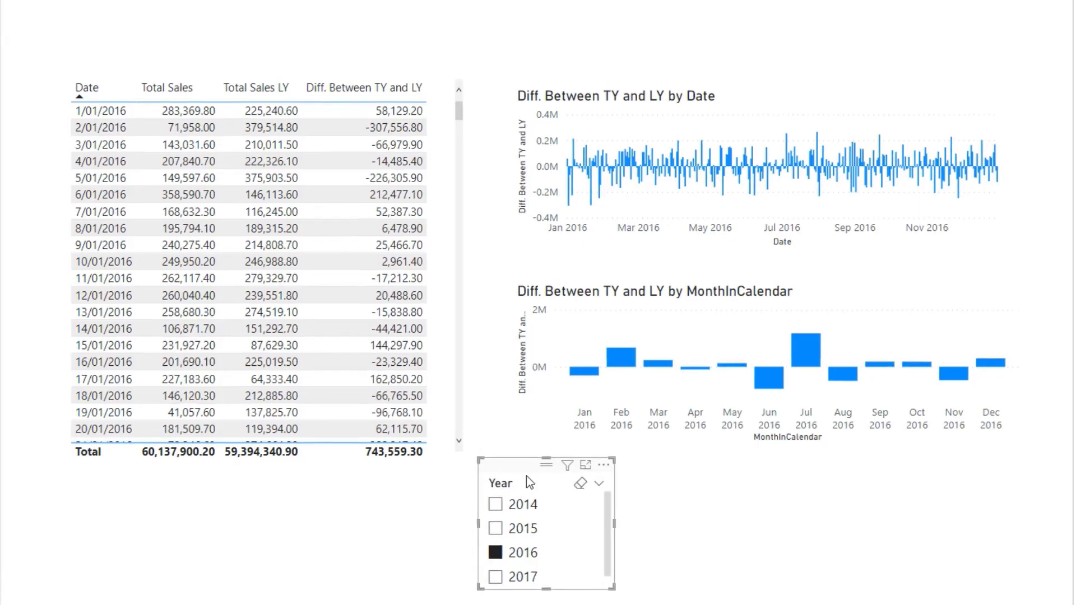